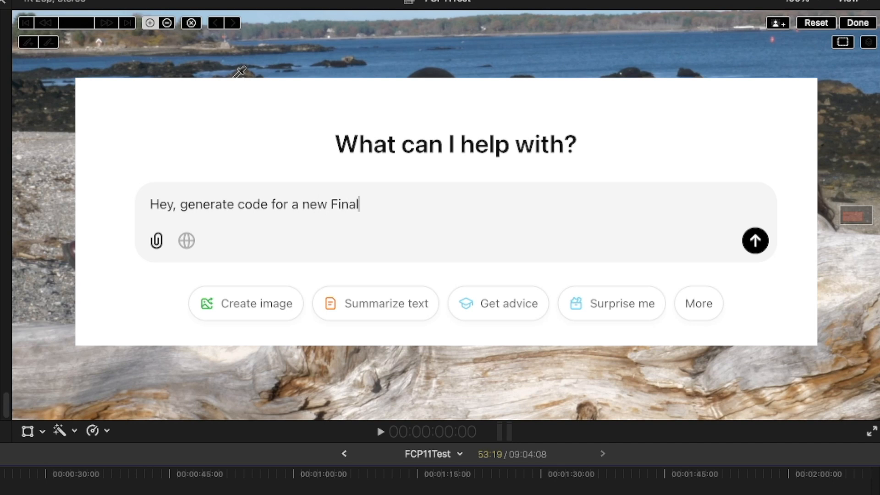
text(ing tool)
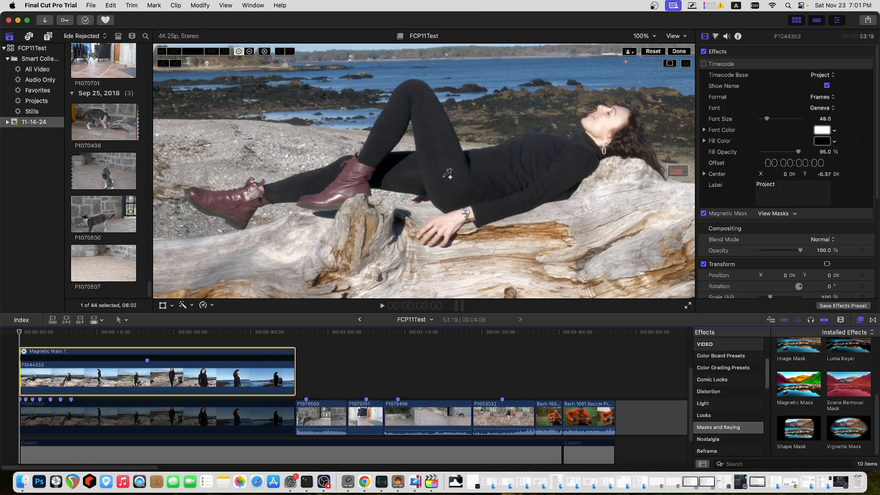
Apply the Magnetic Mask effect to the connected clip P1044353 at the start of the timeline.
click(406, 169)
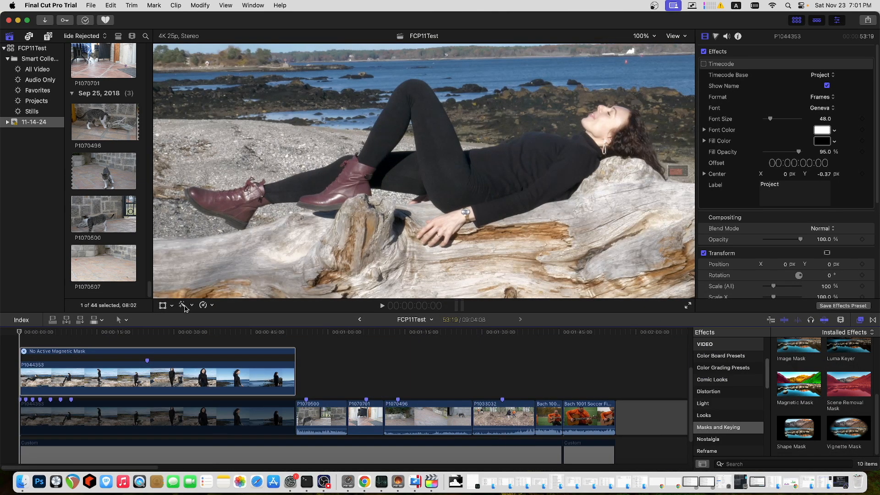
click(193, 307)
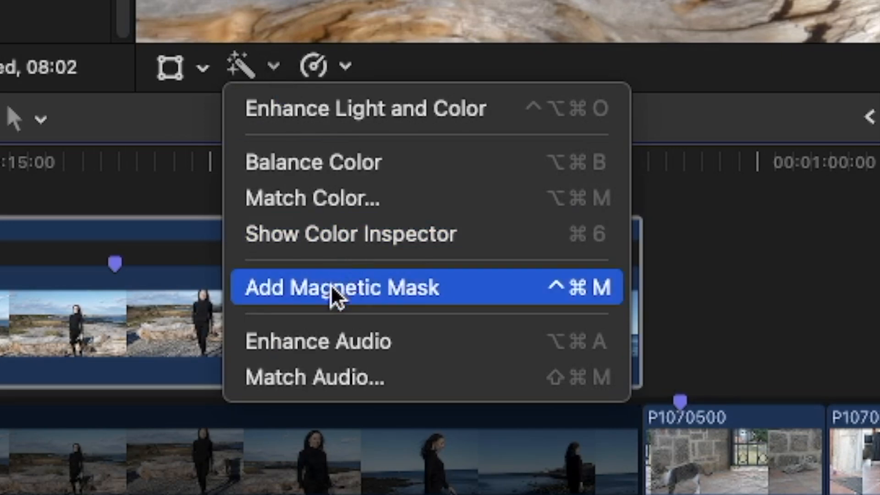
click(332, 284)
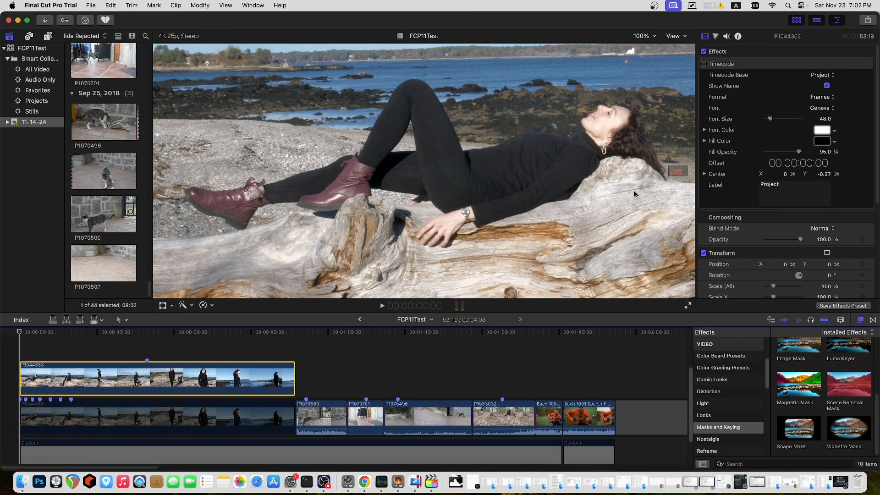
drag(796, 387, 137, 373)
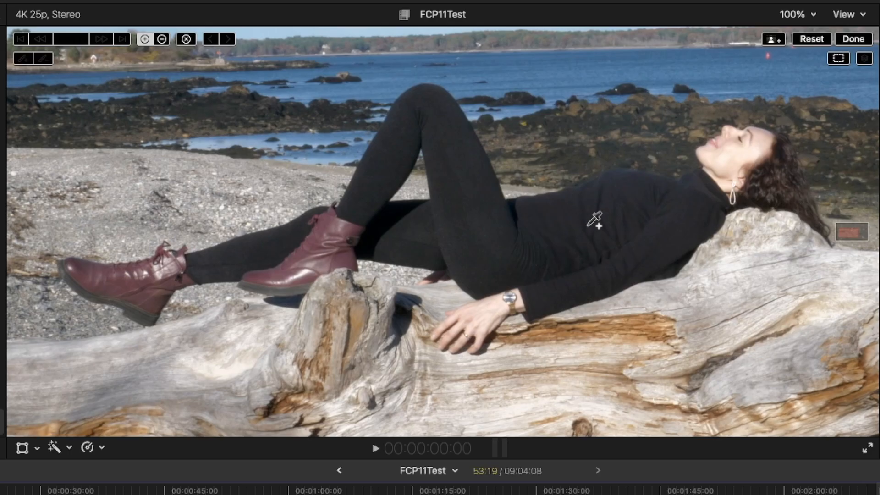
Mask the reclining woman with adding control points on her torso, hair, boots, legs and hands.
click(554, 233)
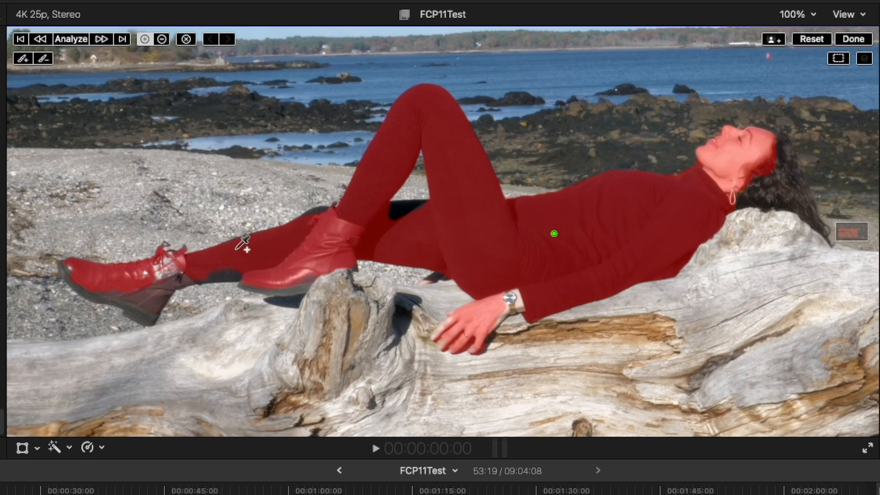
click(775, 185)
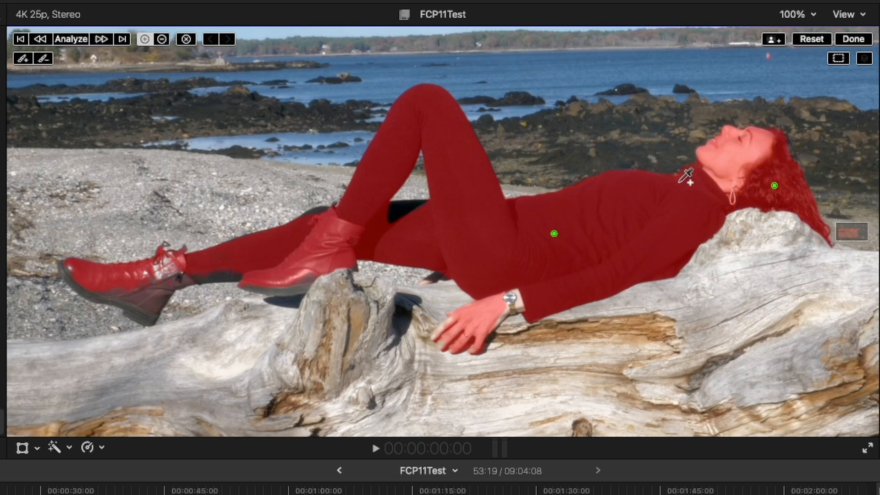
click(142, 303)
click(414, 207)
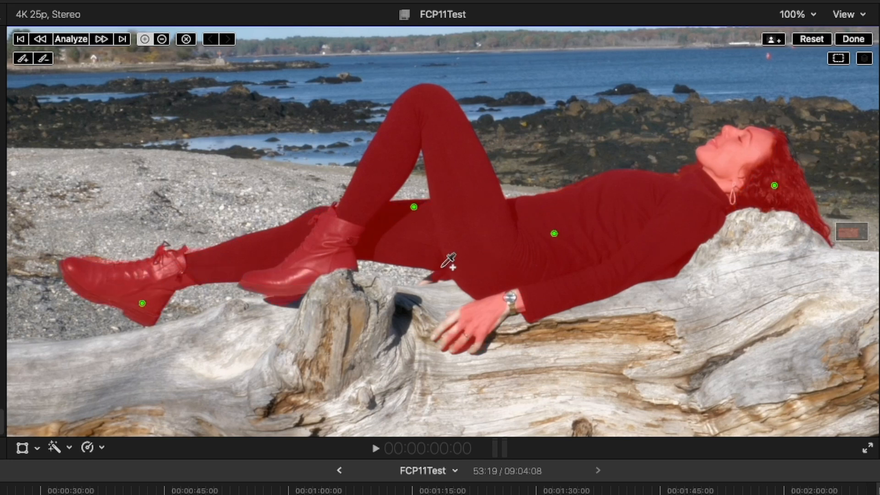
click(428, 278)
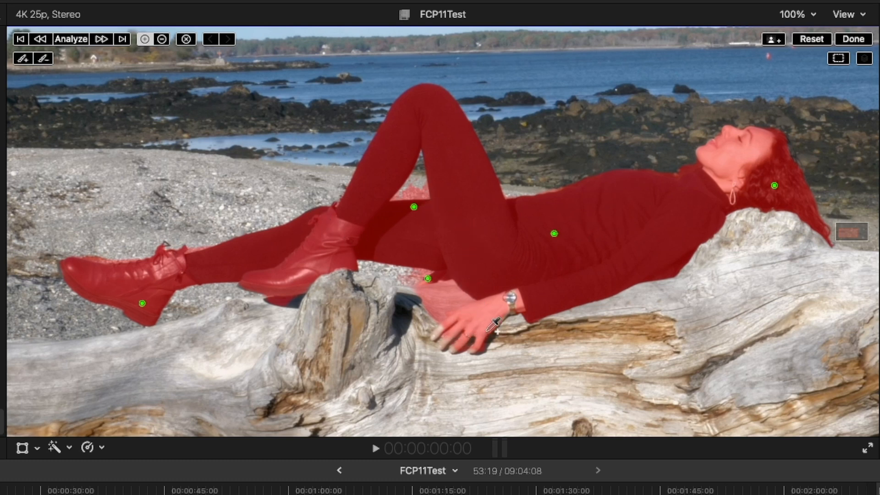
click(240, 252)
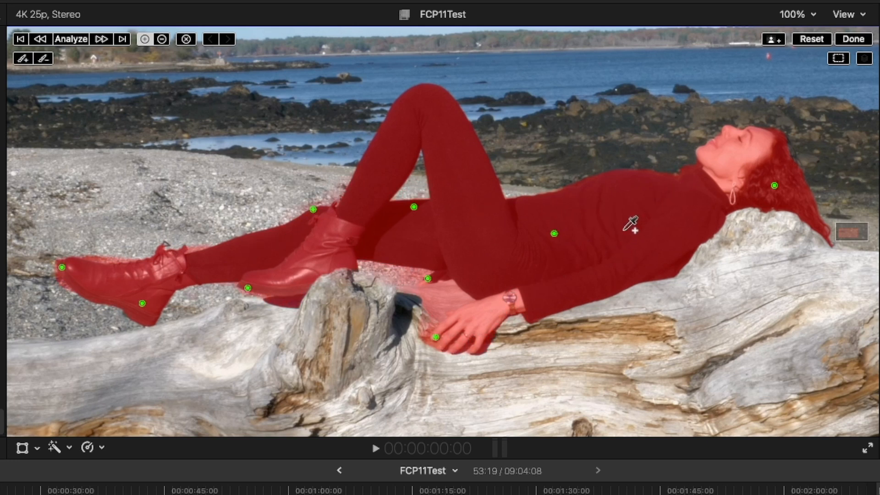
Trim the mask spill around the boots, legs and hands with control points that remove from the mask.
click(163, 42)
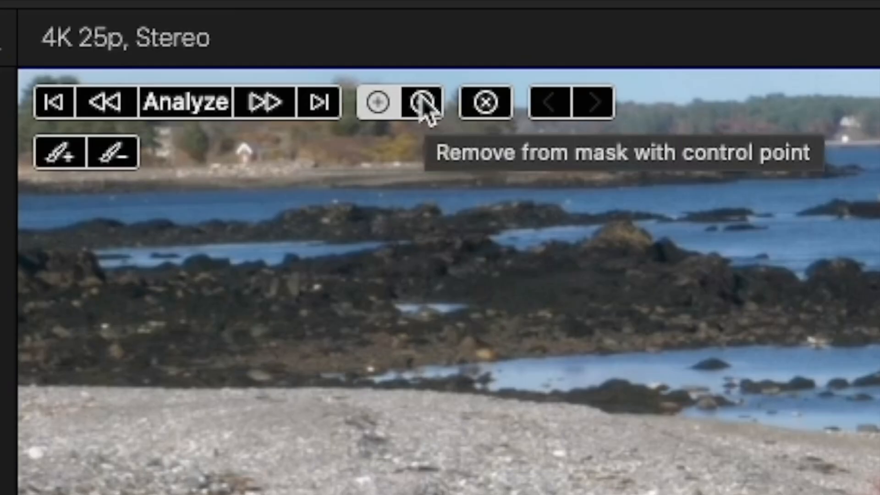
click(424, 100)
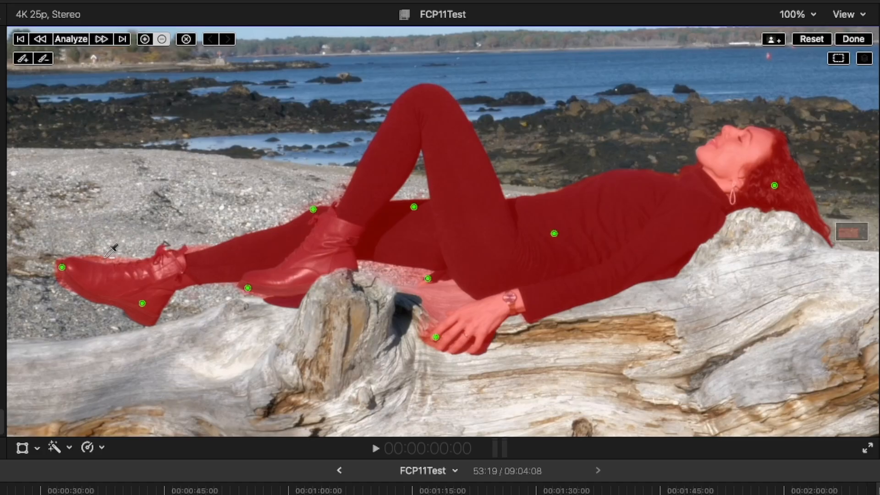
click(104, 258)
click(252, 296)
click(193, 248)
click(285, 302)
click(414, 274)
click(328, 200)
click(421, 335)
click(489, 347)
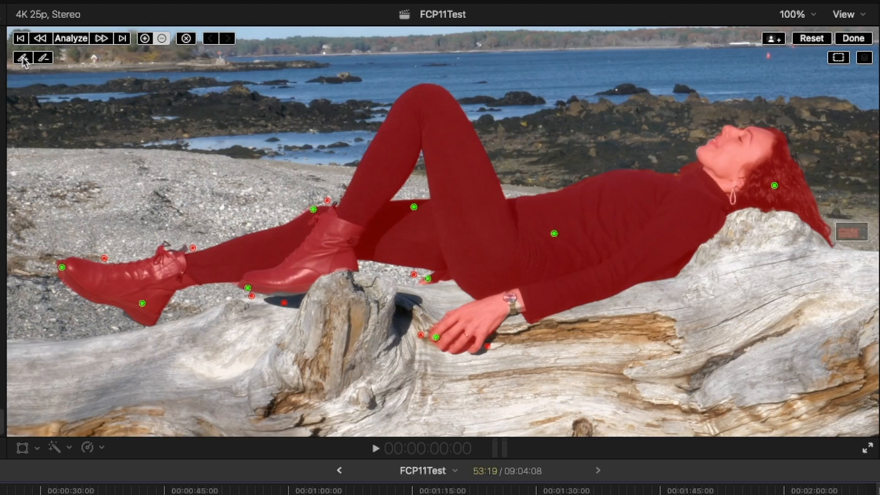
Reduce the size of the adding brush, paint the missing boot sole edge into the mask, and select the removing brush.
click(23, 60)
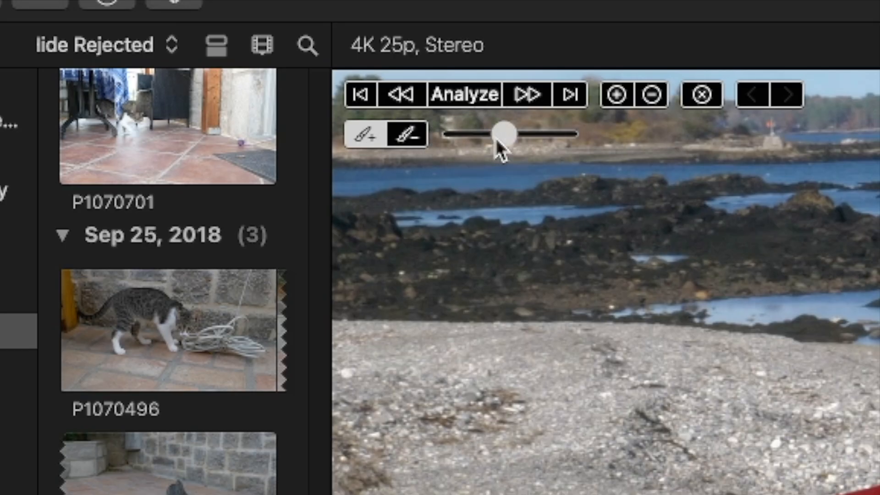
drag(90, 57, 78, 59)
mouse_move(481, 137)
mouse_down()
mouse_move(515, 138)
mouse_move(456, 135)
mouse_up()
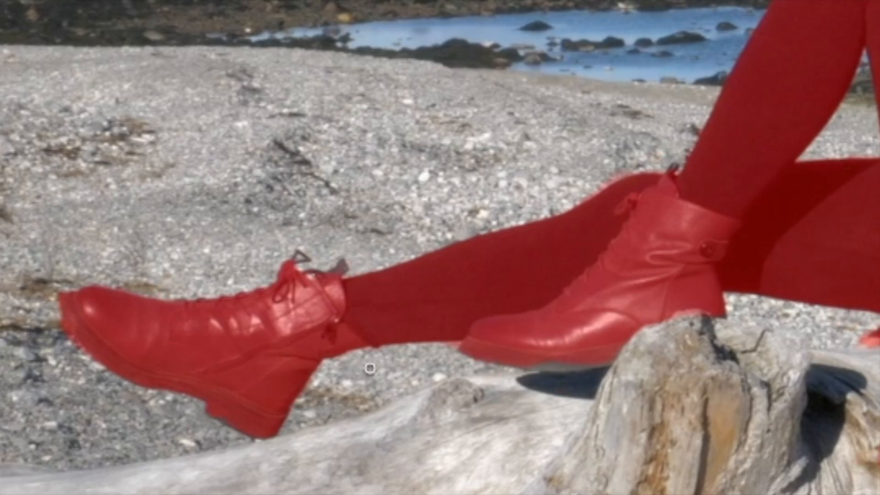
drag(542, 366, 579, 362)
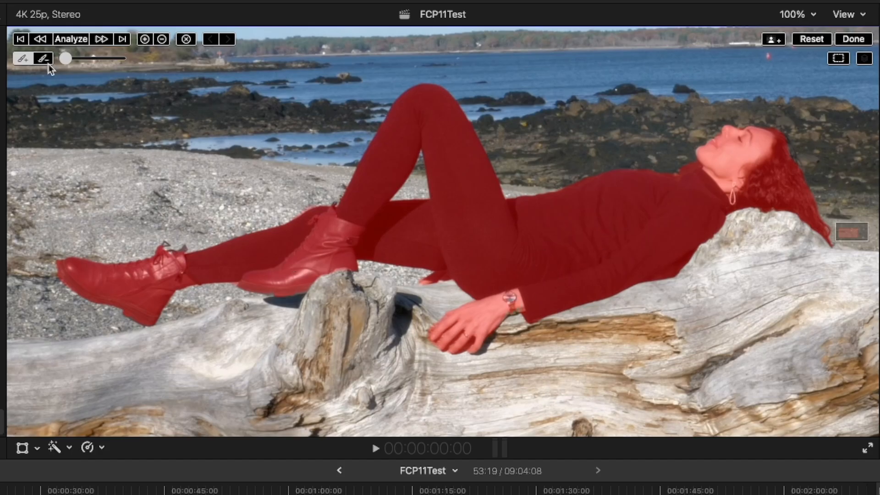
click(44, 58)
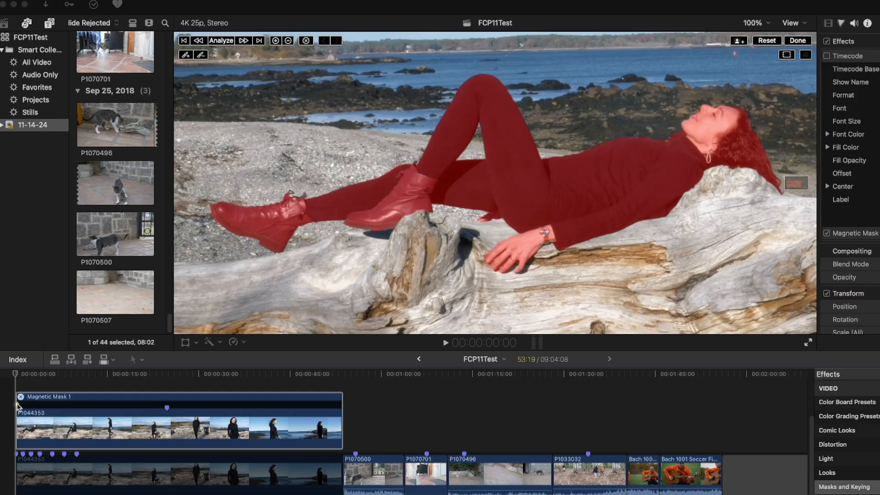
Add a mask control point on the woman's body at 6:00 and another at 3:24.
drag(18, 376, 30, 376)
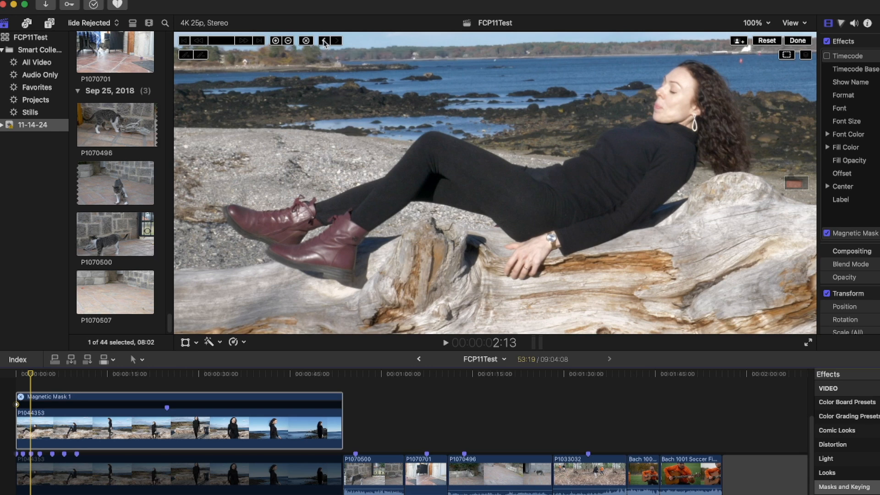
click(324, 41)
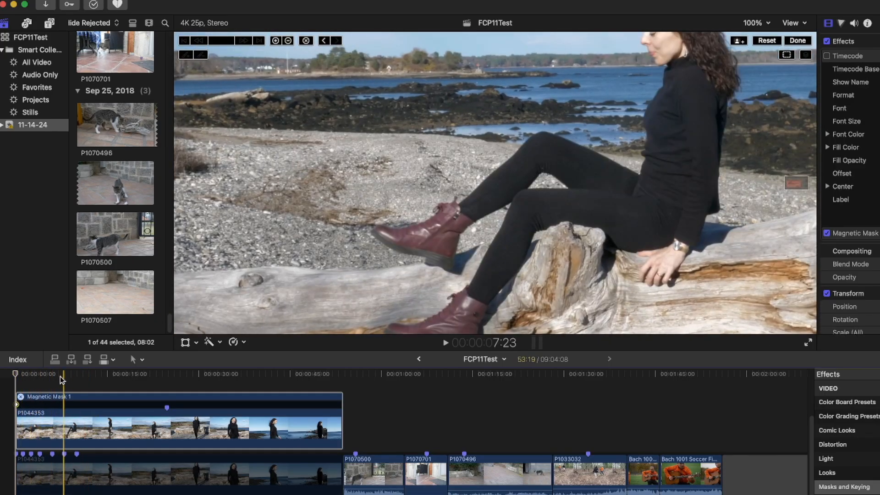
click(56, 373)
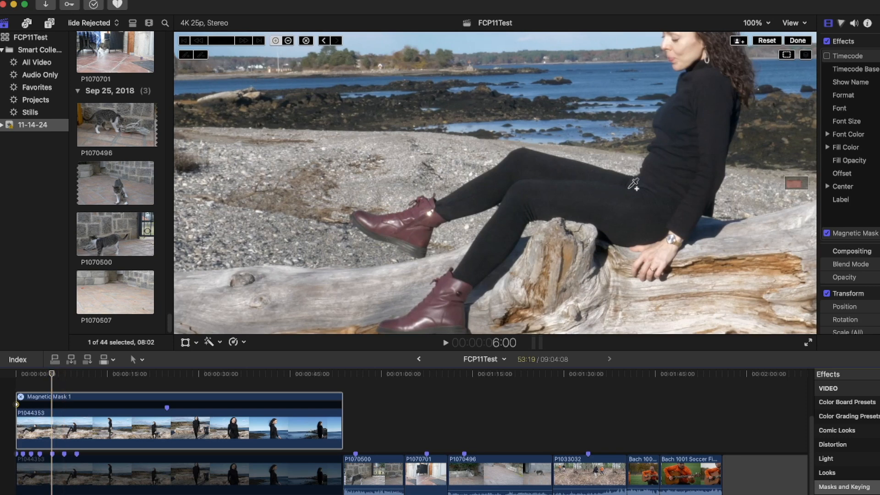
click(674, 175)
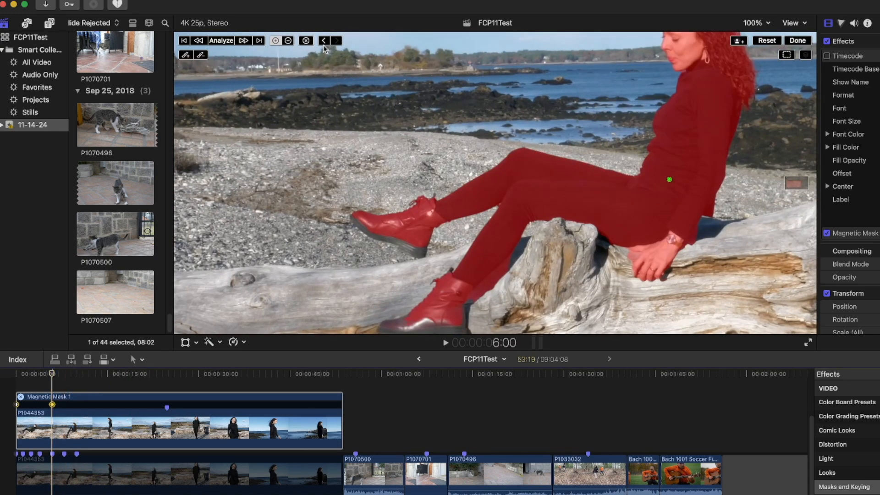
click(324, 41)
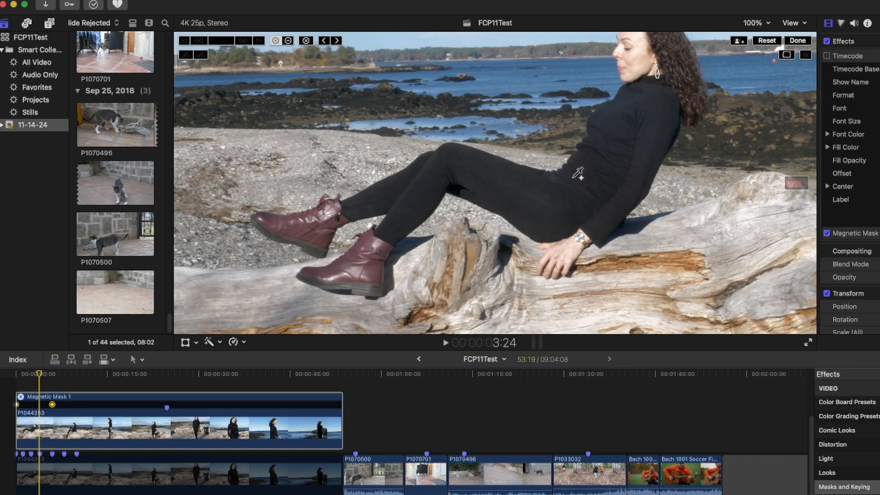
click(566, 187)
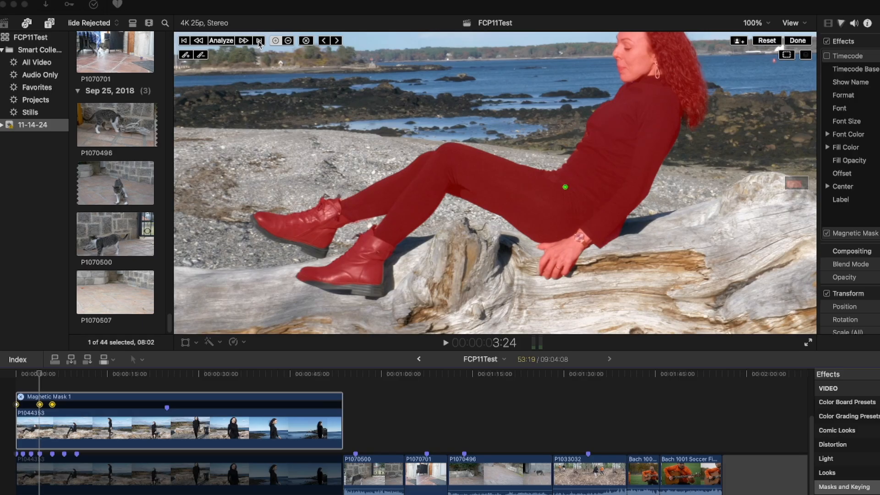
Analyze the magnetic mask forward from the 3:24 control point frame and stop the analysis partway.
click(259, 42)
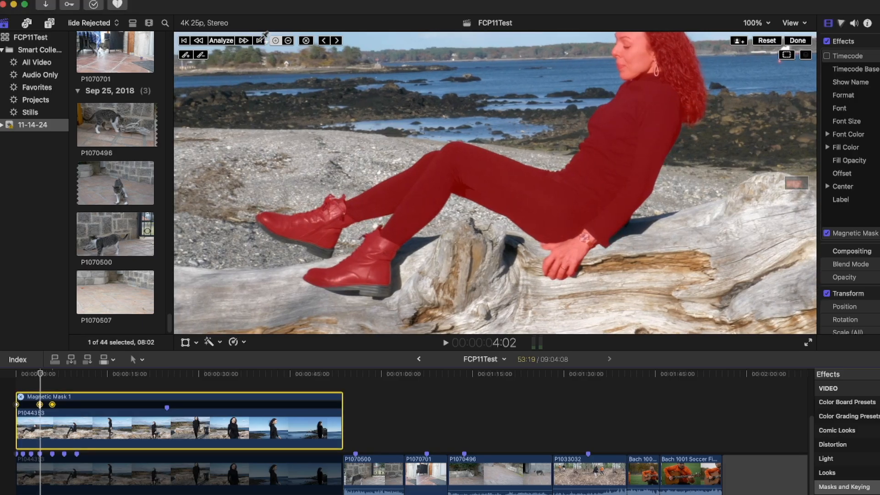
click(40, 405)
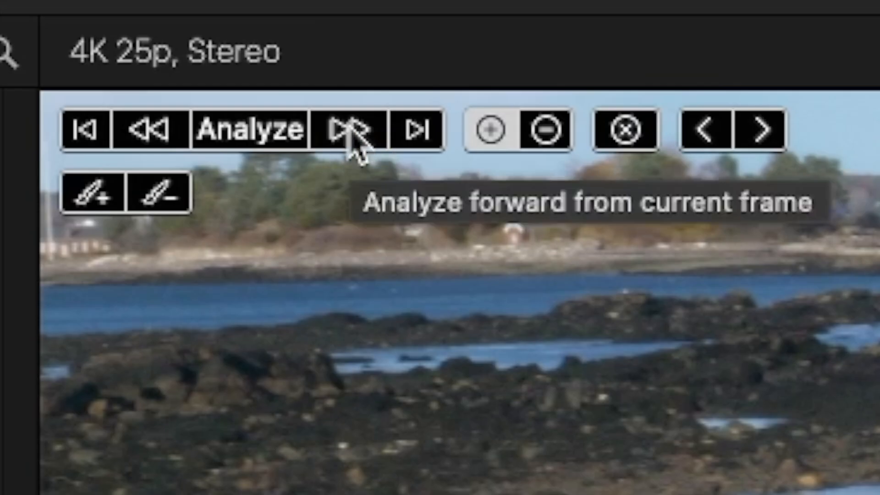
click(370, 138)
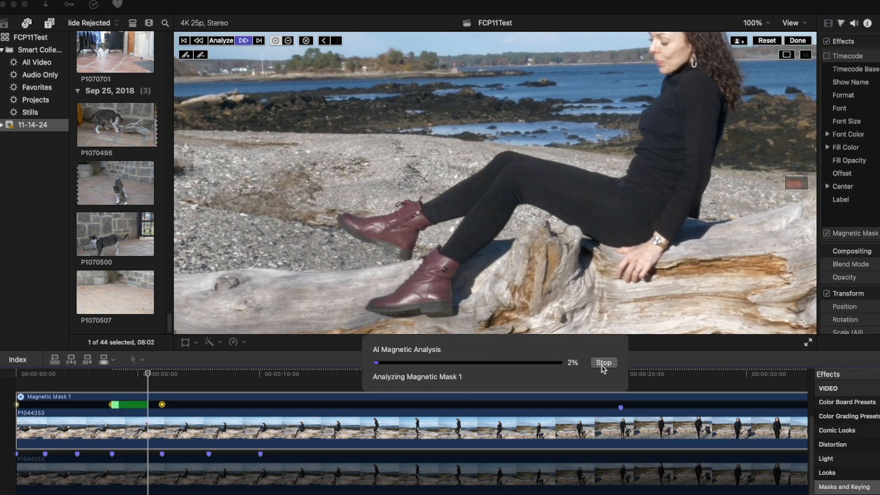
click(602, 363)
Return to the 3:24 control point frame, analyze the magnetic mask backward from it, and stop partway.
click(324, 40)
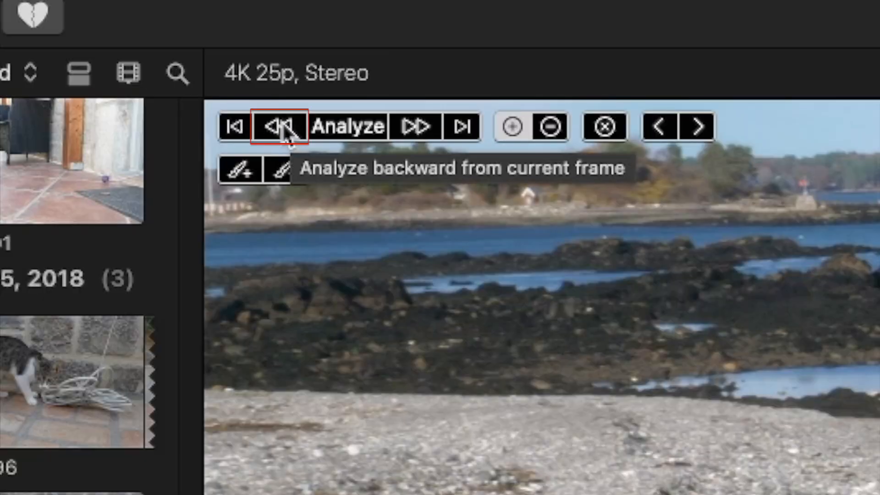
click(283, 125)
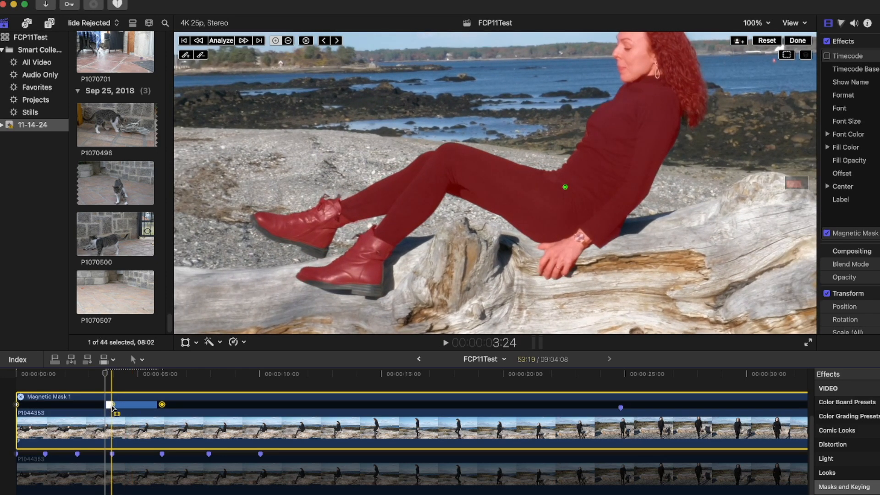
click(200, 41)
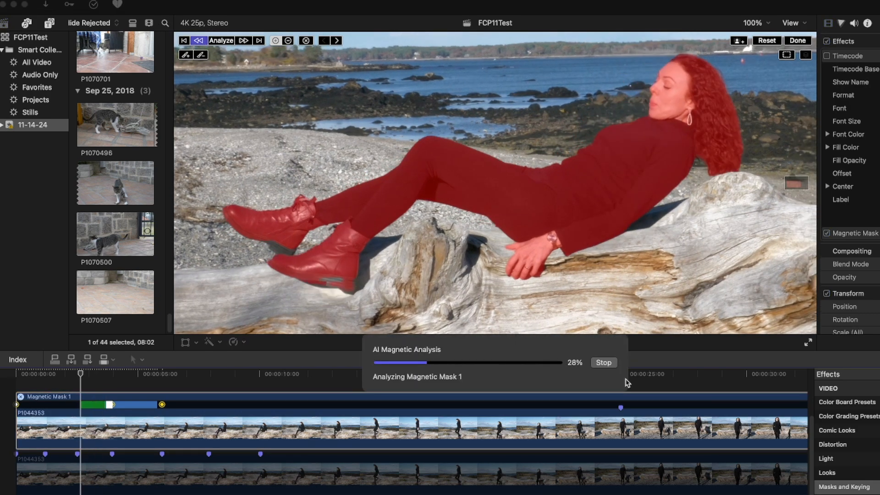
click(603, 363)
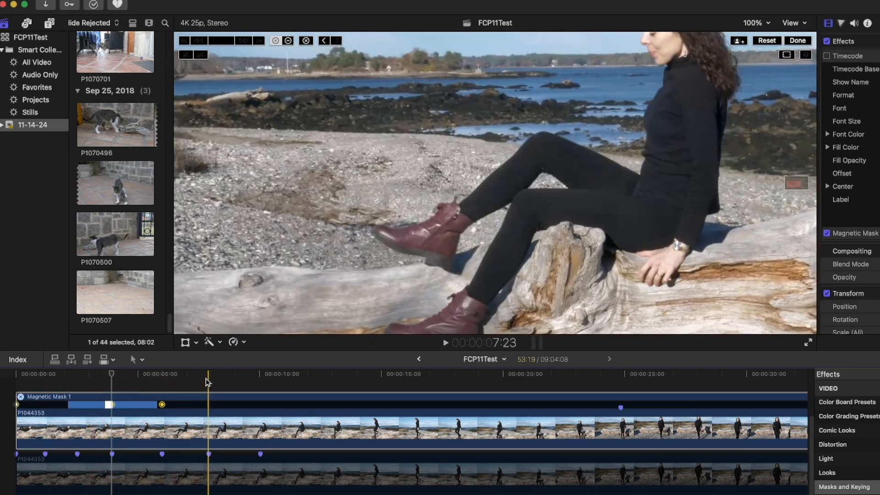
Undo the forward and backward magnetic mask analyses.
click(107, 427)
click(125, 0)
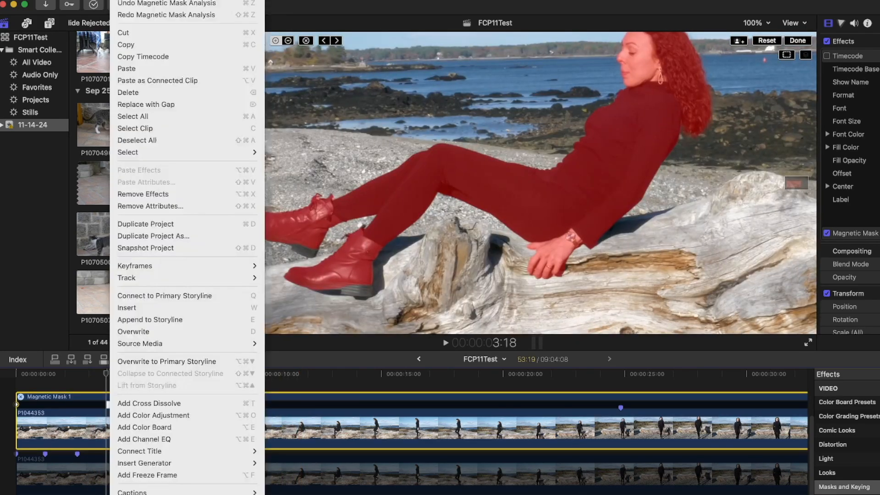
click(125, 4)
click(124, 1)
click(125, 3)
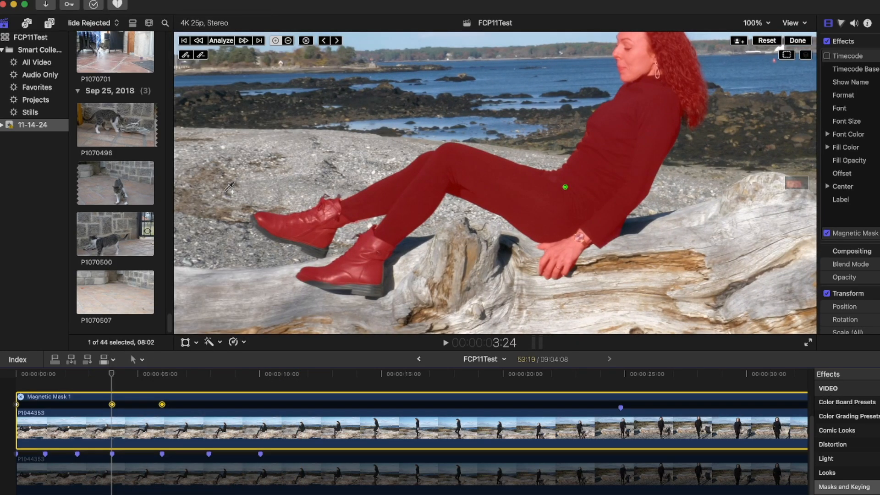
Split the masked connected clip shortly after its 6:00 control point and analyze the magnetic mask on the first part.
key(Home)
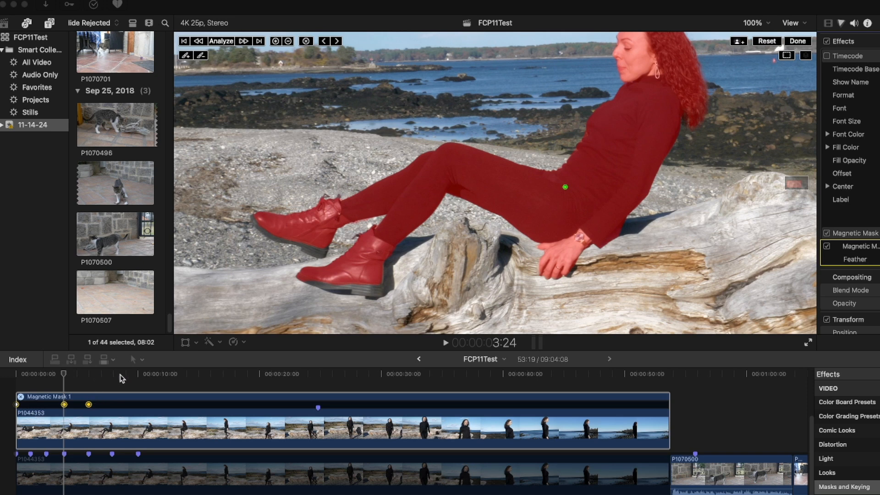
click(101, 413)
key(super+b)
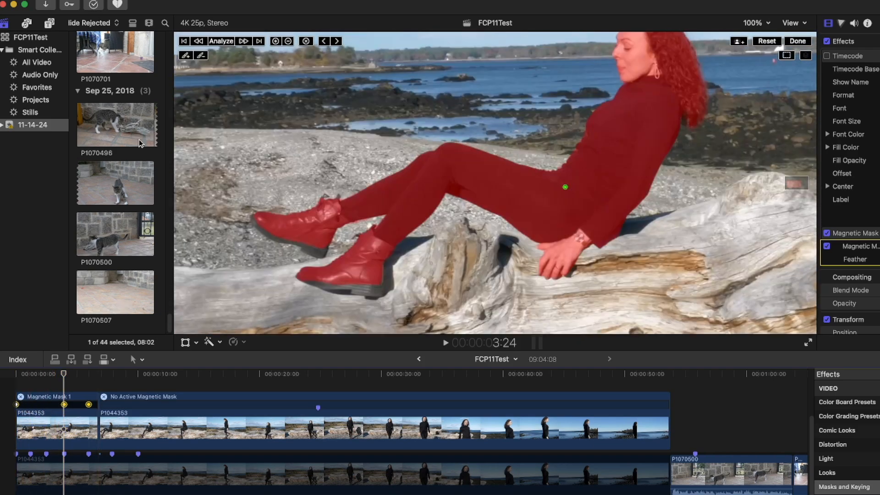
click(224, 44)
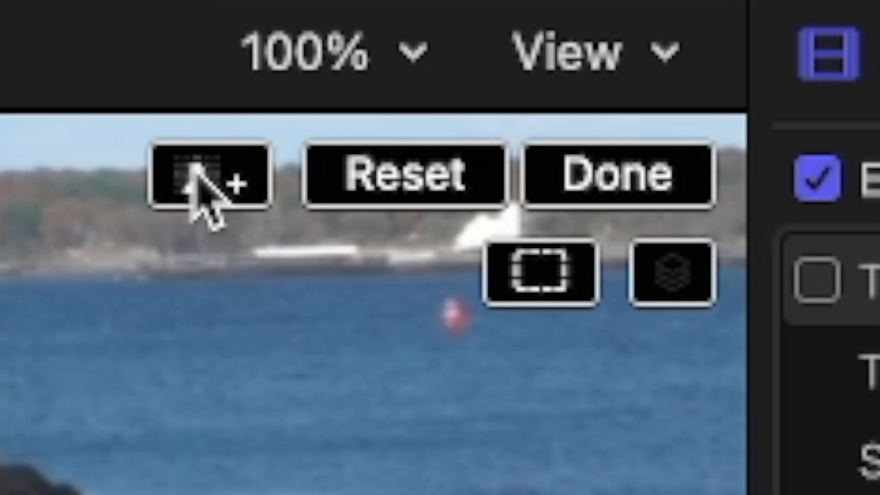
Add a second magnetic mask on the beach background at the 3:24 frame and toggle the display of all masks.
click(197, 172)
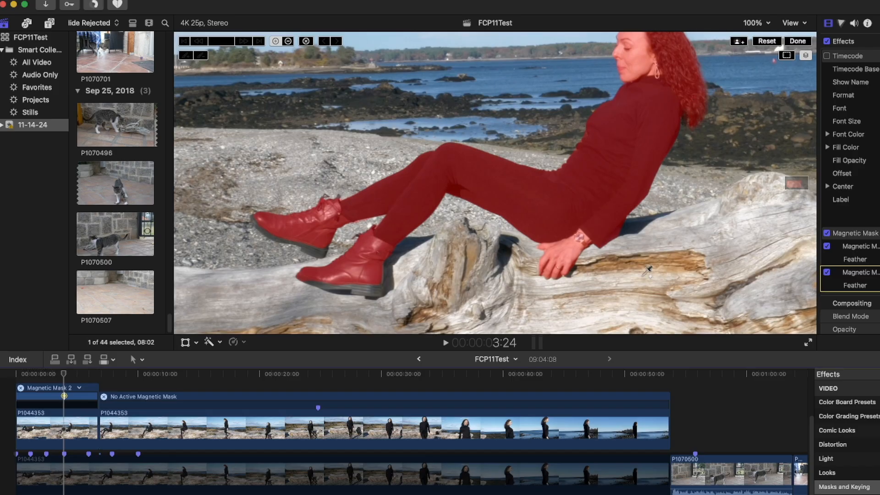
click(286, 139)
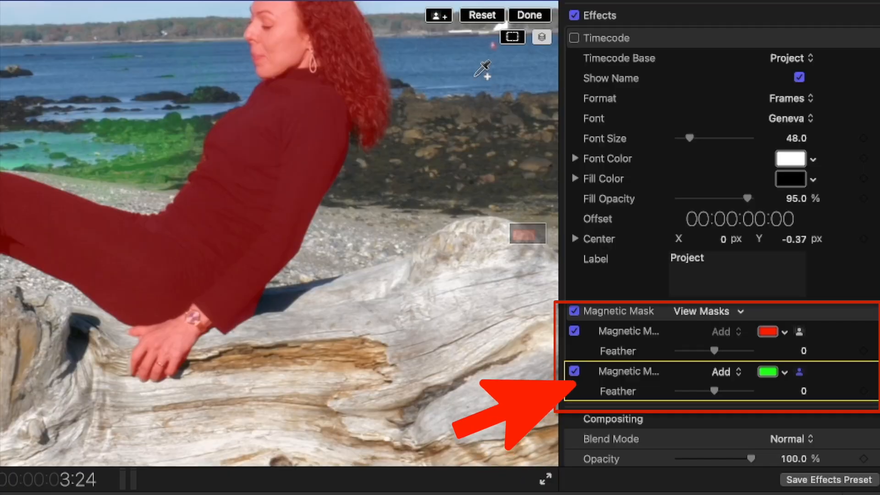
click(542, 38)
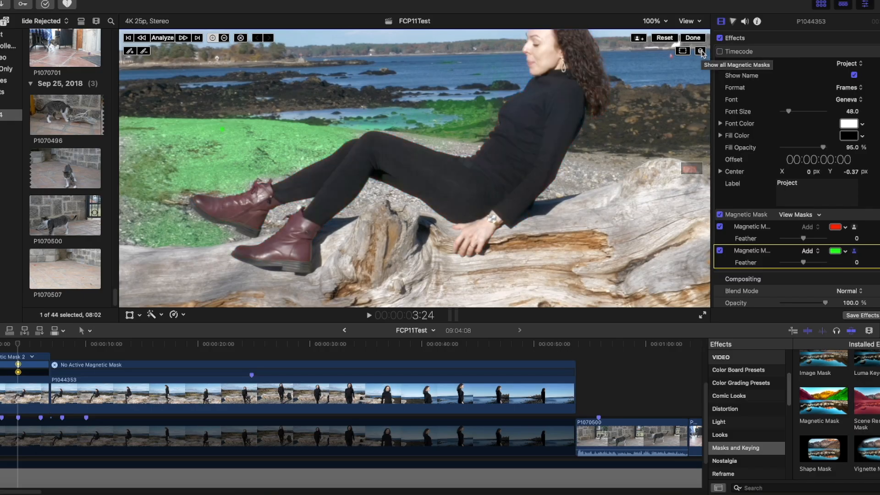
click(701, 52)
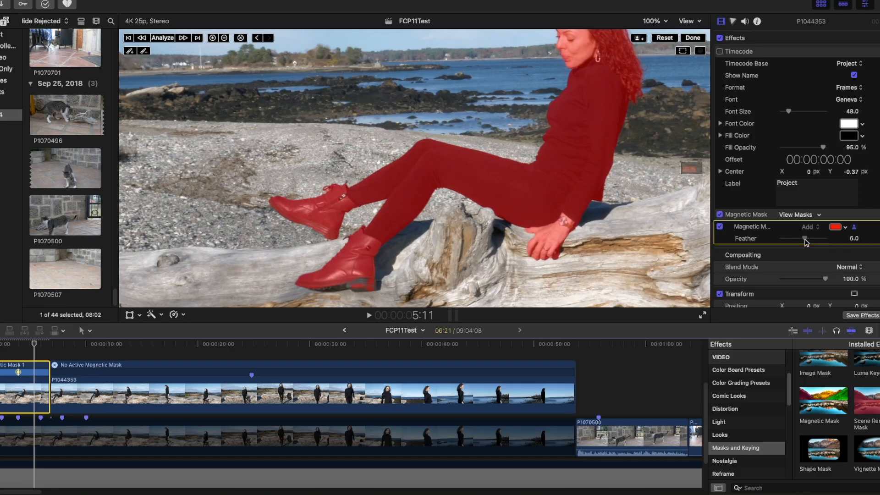
Try out feathering the magnetic mask around the woman and return its Feather to 0.
drag(465, 262, 477, 281)
mouse_move(809, 242)
mouse_down()
mouse_move(781, 241)
mouse_move(803, 242)
mouse_up()
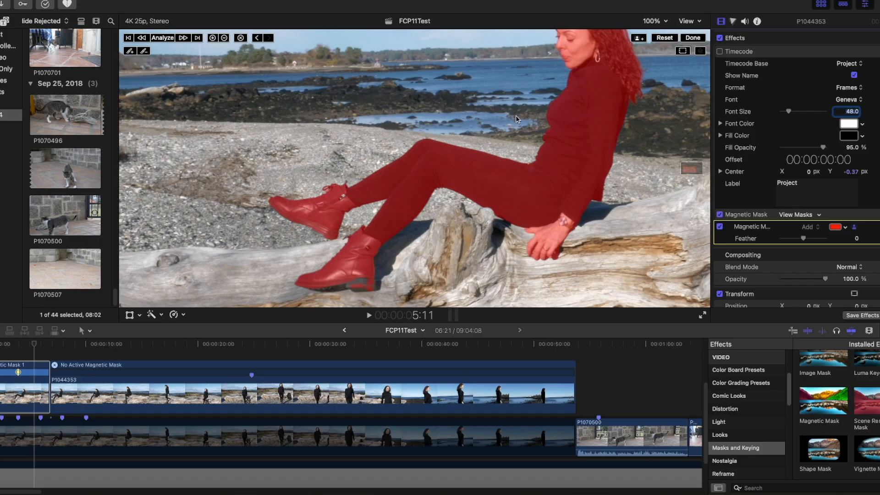
Preview the isolated woman without the mask overlay, and view the mask in both Black and White and Color.
click(855, 229)
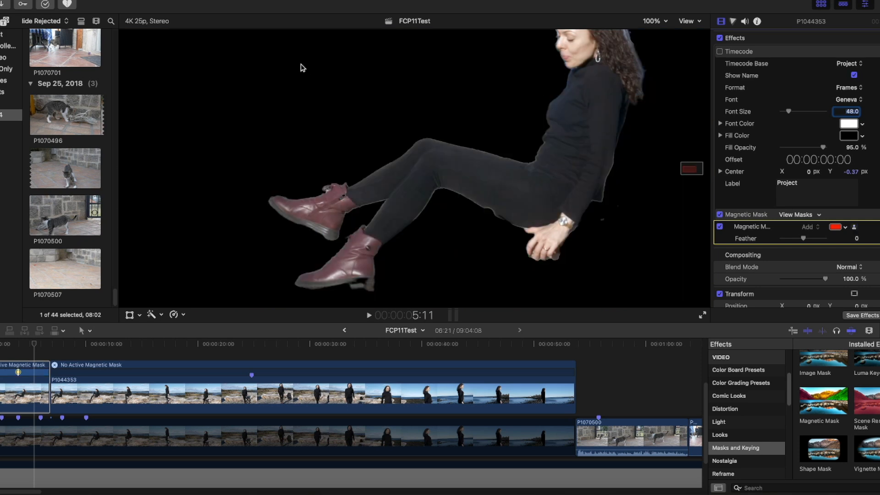
click(855, 228)
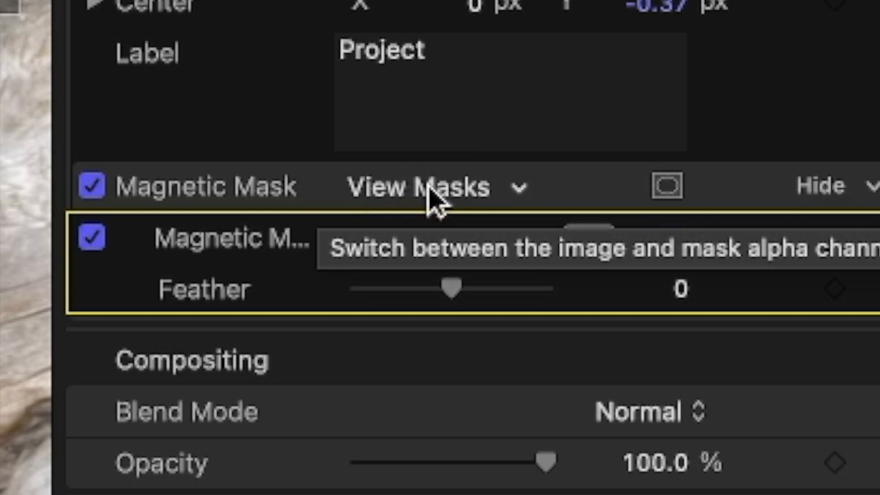
click(429, 187)
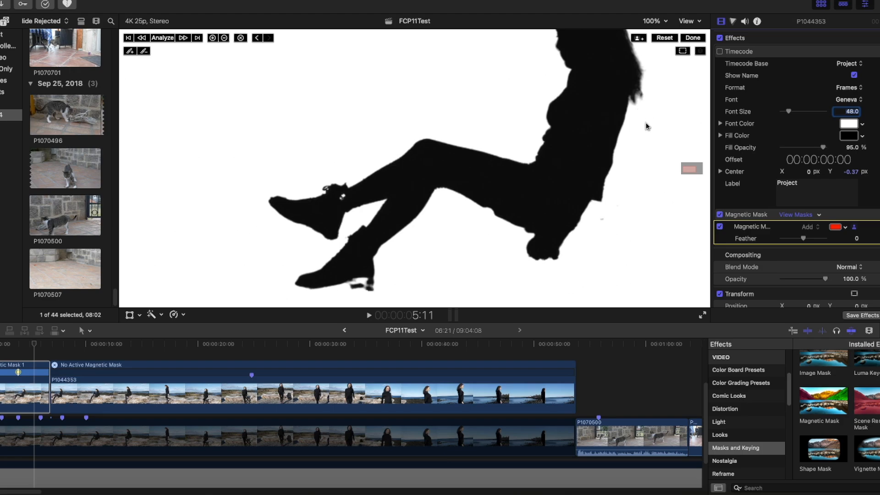
click(819, 215)
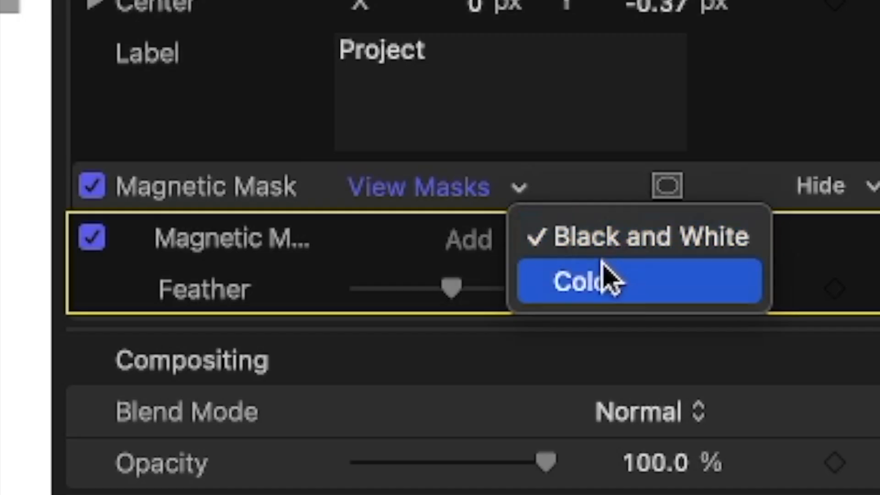
click(607, 275)
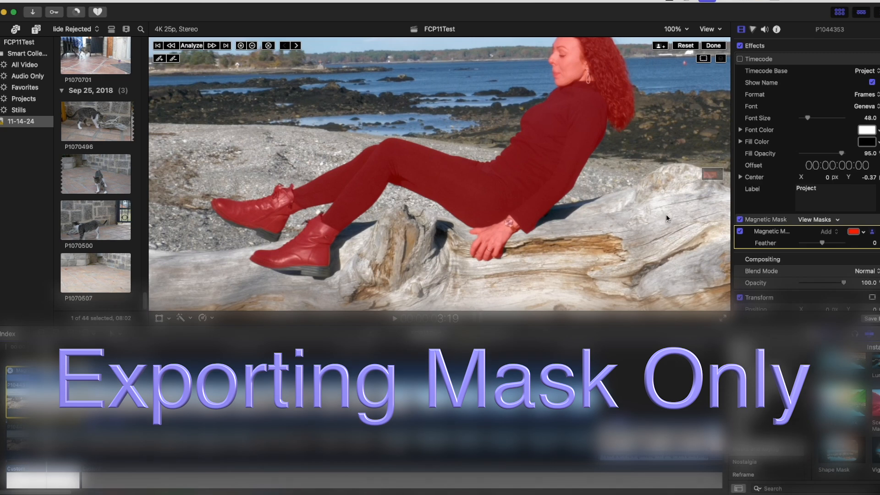
Set the masked clip's blend mode to Stencil Alpha and leave mask editing to show only the matte.
click(813, 220)
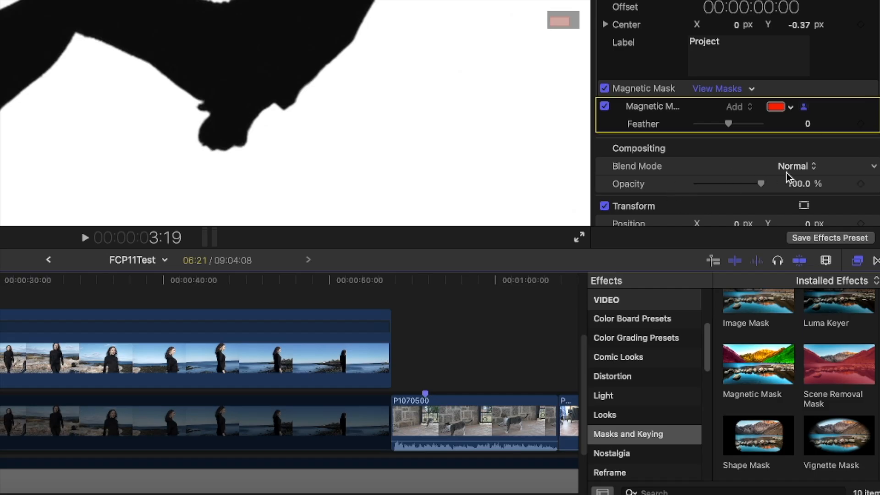
click(797, 168)
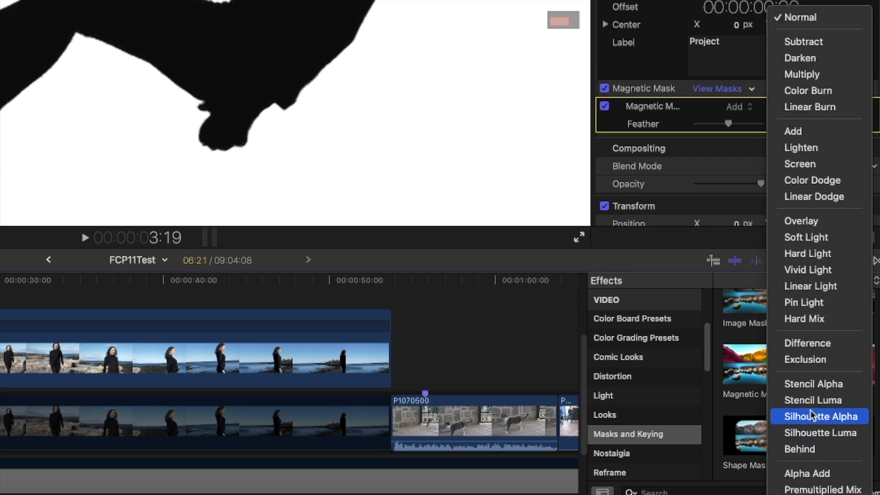
click(814, 385)
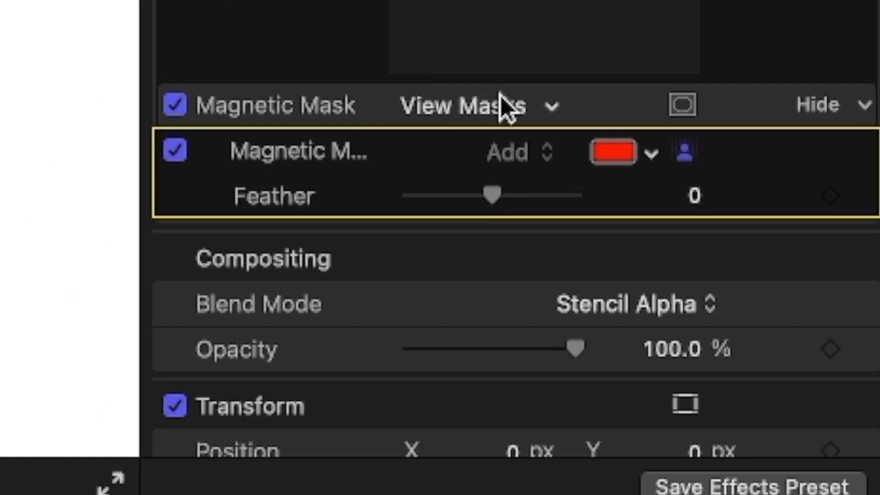
click(686, 159)
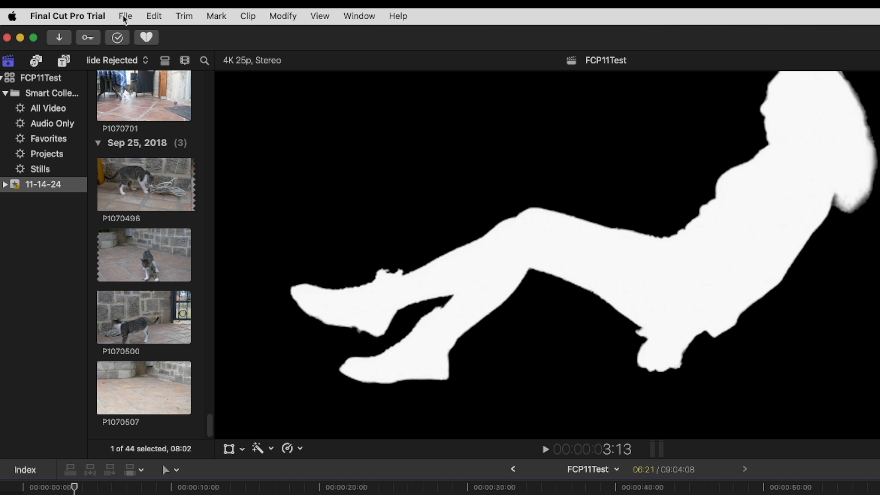
Look up the share options for exporting the mask-only clip.
click(125, 16)
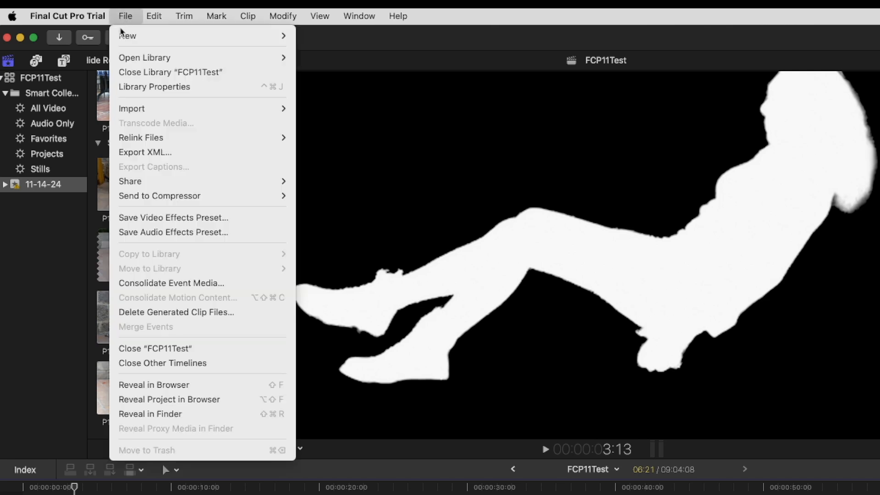
mouse_move(152, 181)
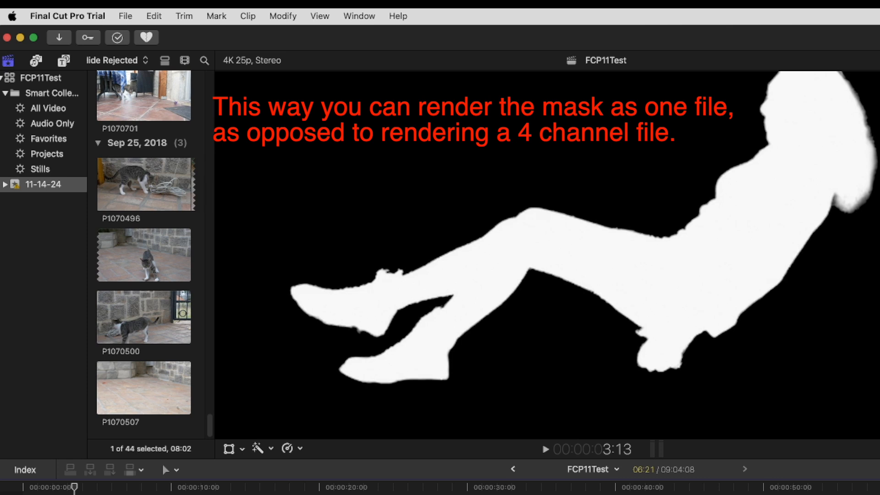
key(super+Tab)
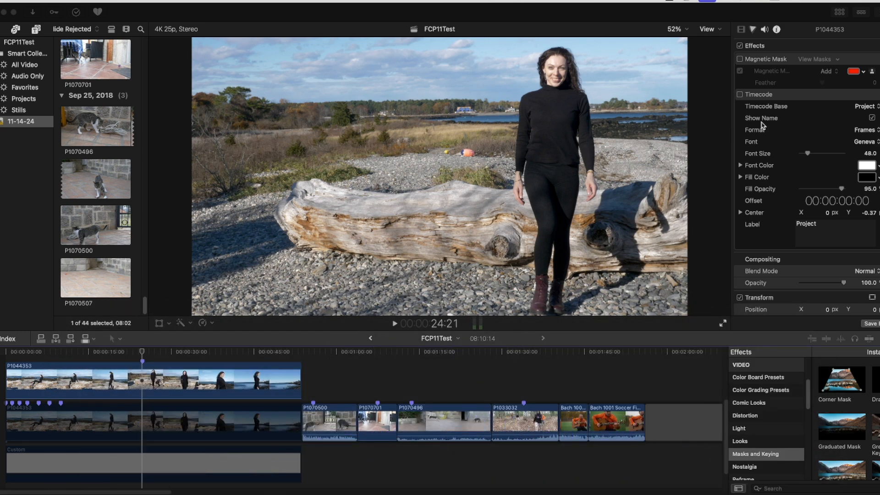
Enable the Magnetic Mask on the unsplit P1044353 clip at 24:21, show its overlay and analyze it.
click(740, 60)
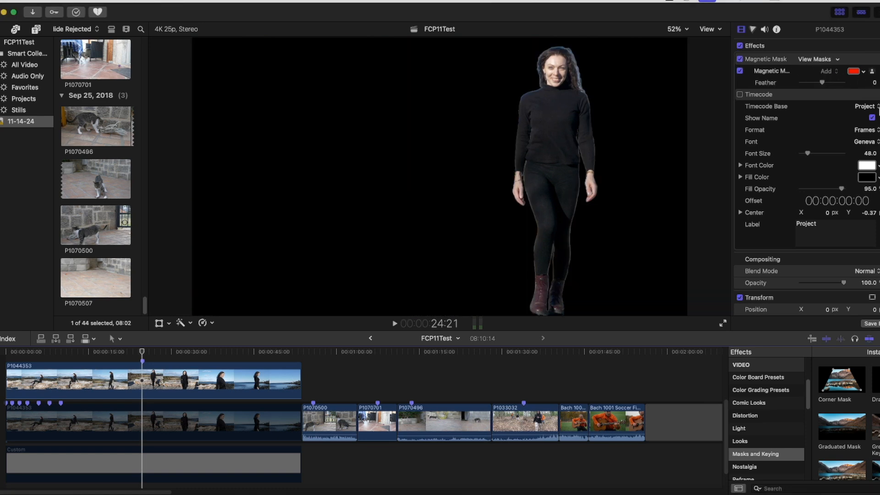
click(873, 73)
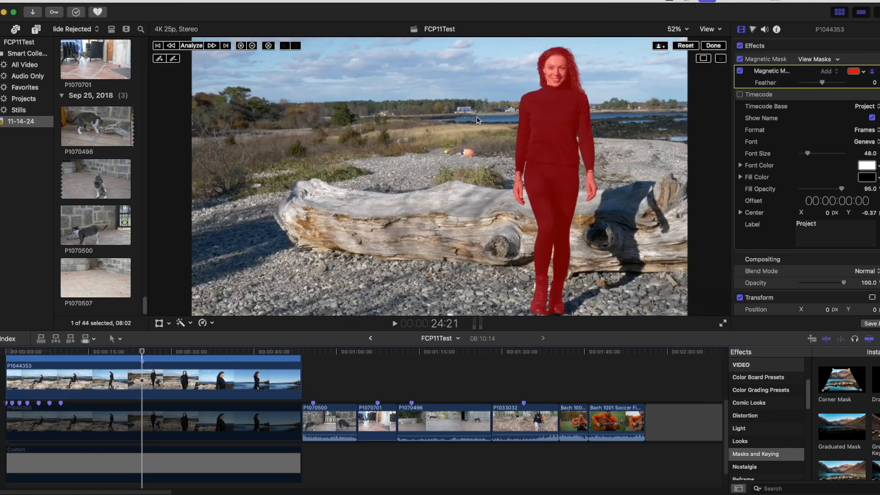
click(192, 46)
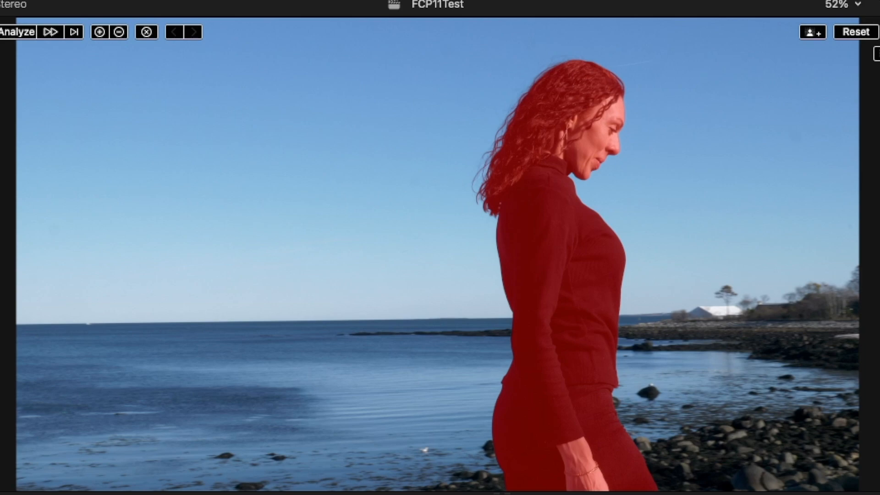
Review the analyzed mask along the full clip as a color overlay and as a mask-only view.
mouse_move(393, 281)
mouse_down()
mouse_move(517, 366)
mouse_move(492, 257)
mouse_up()
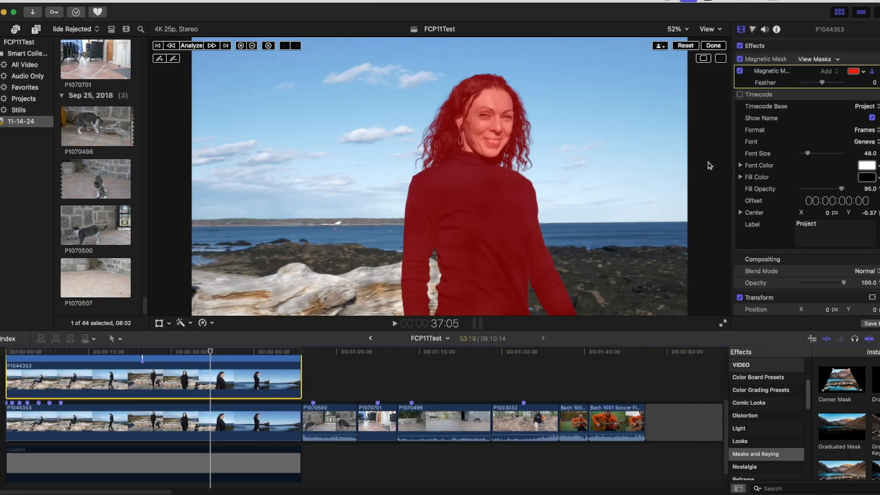
click(818, 60)
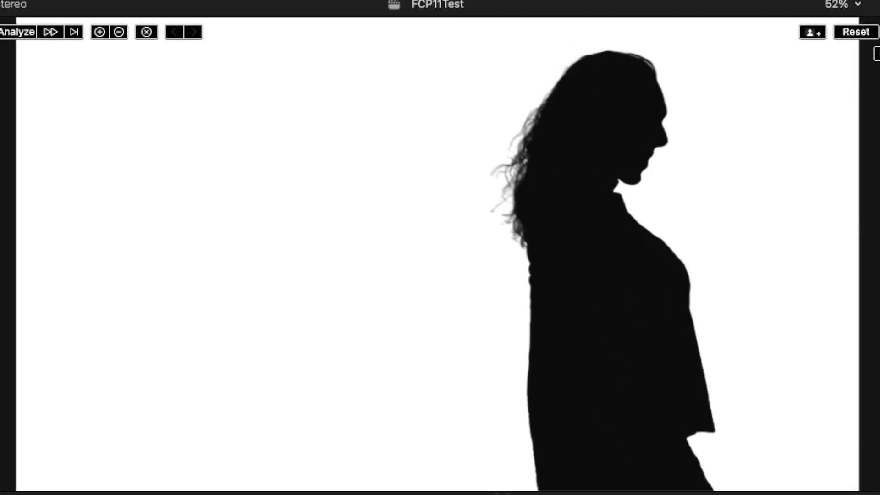
key(space)
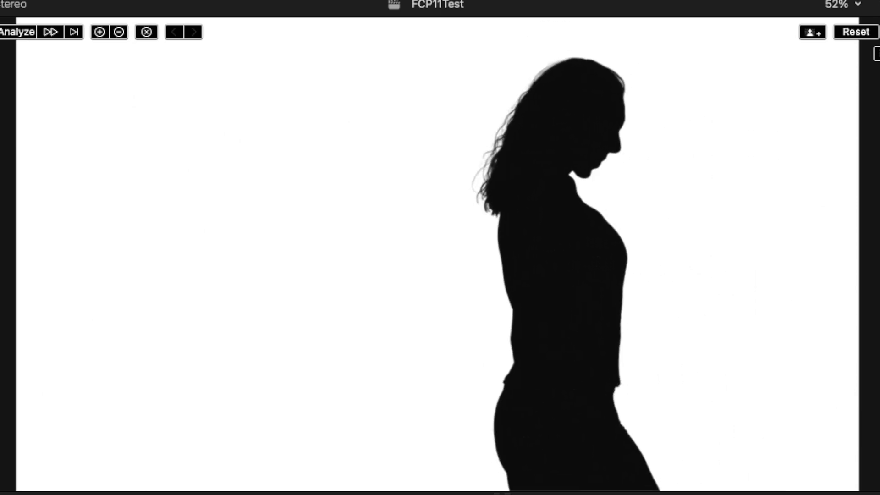
click(287, 351)
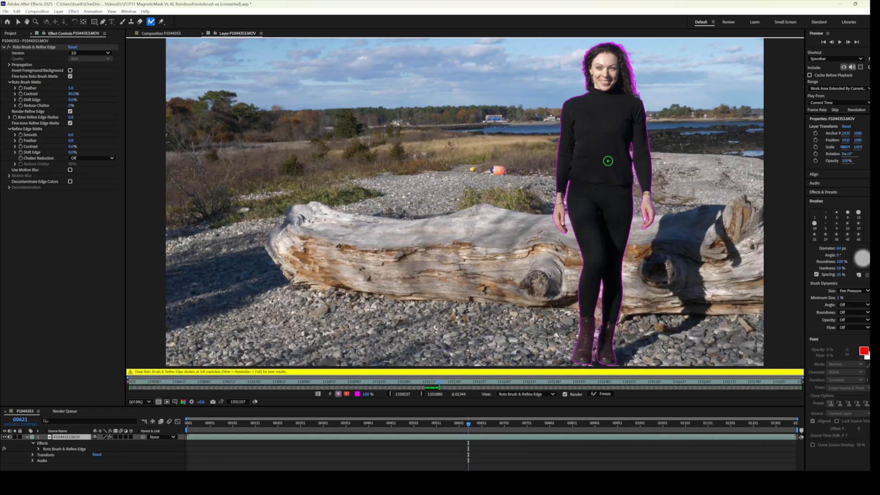
Switch to After Effects and select the Refine Edge Tool for the roto-brushed P1044353 layer.
drag(151, 22, 179, 30)
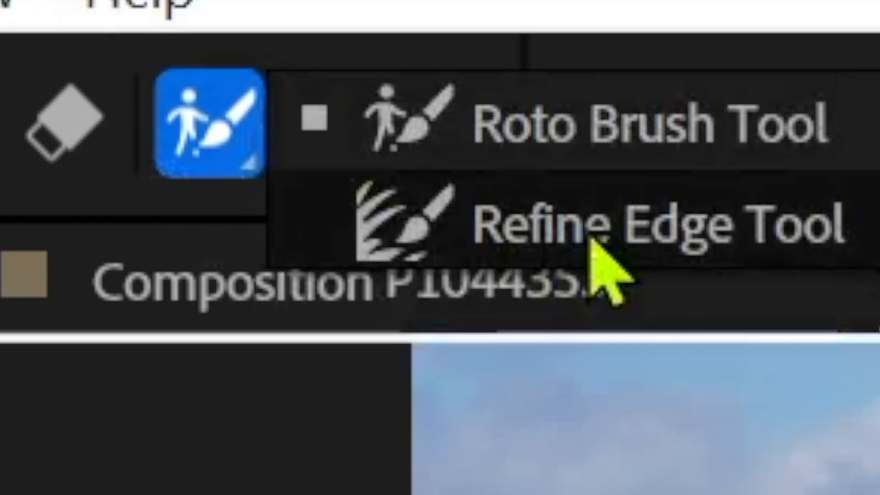
drag(592, 238, 590, 239)
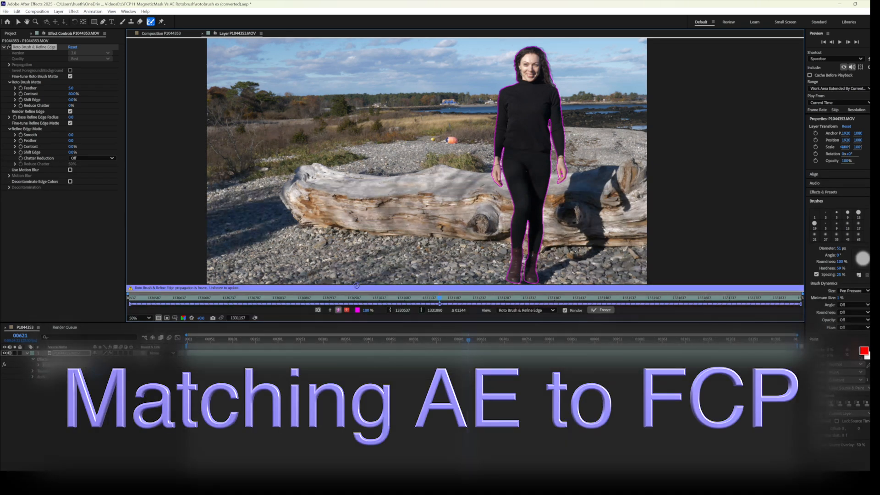
Show the Roto Brush matte as an enlarged alpha view and compare it with the image "FCP11 Elena frame mask example.png".
click(319, 311)
scroll(363, 132, up, 4)
scroll(255, 92, down, 3)
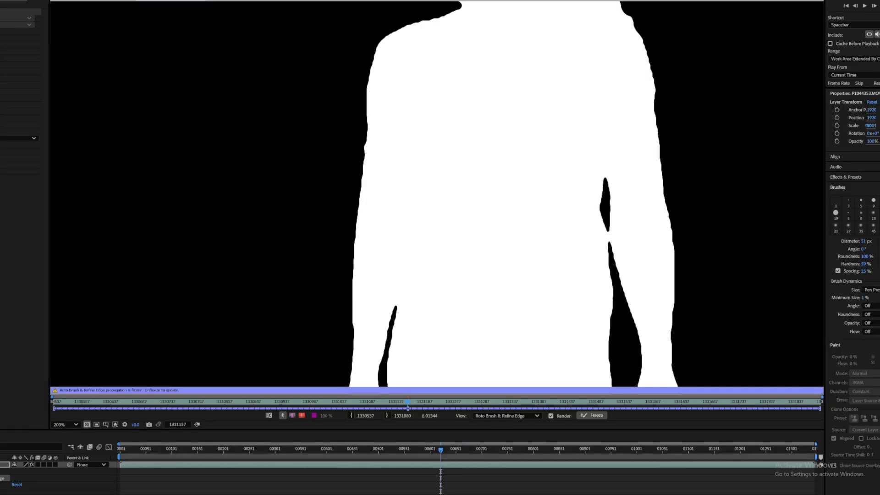
click(516, 485)
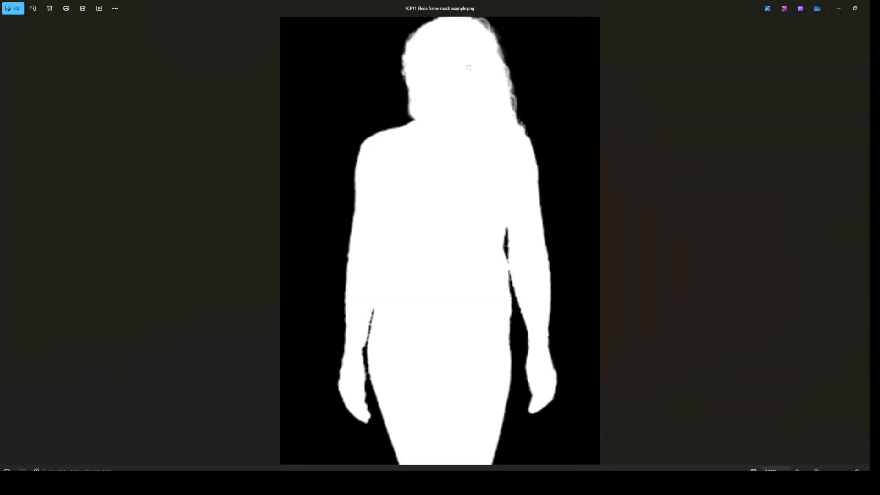
drag(469, 67, 466, 91)
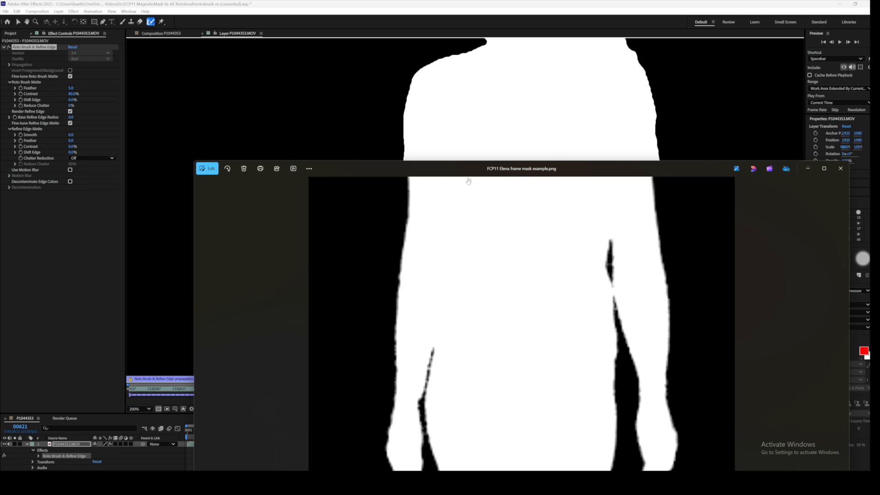
Set the Roto Brush Matte's Feather to 10 and Contrast to 25%, and compare the edge with the Final Cut Pro mask image.
click(807, 169)
click(71, 88)
text(10)
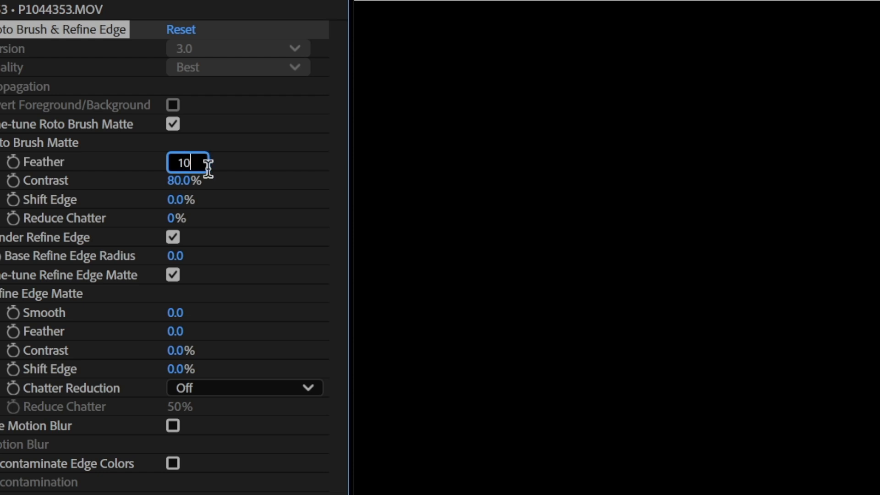
key(Return)
click(177, 182)
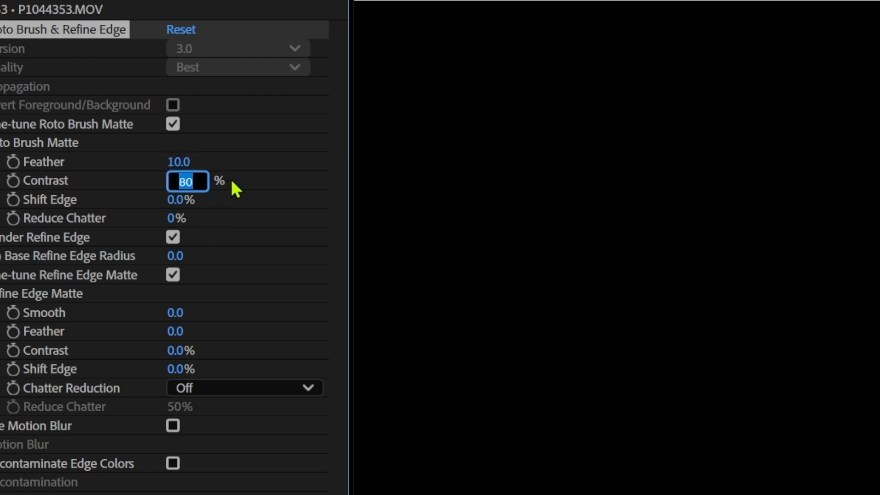
text(25)
key(Return)
drag(451, 166, 444, 190)
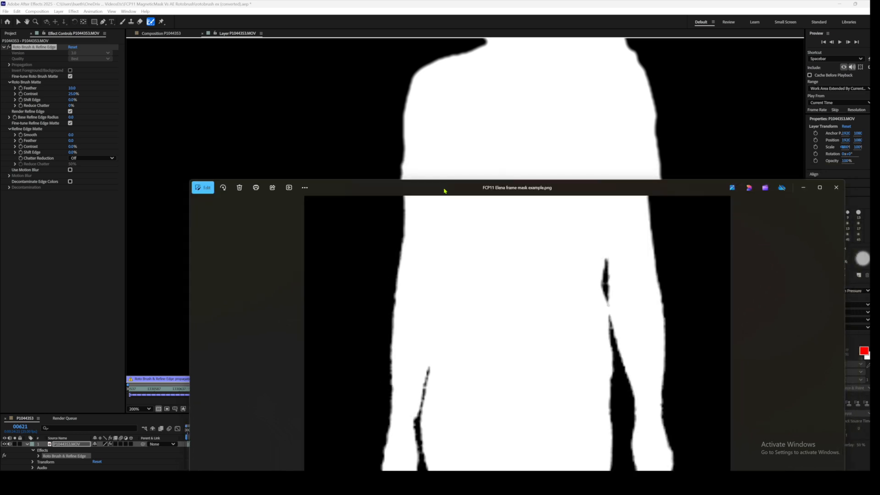
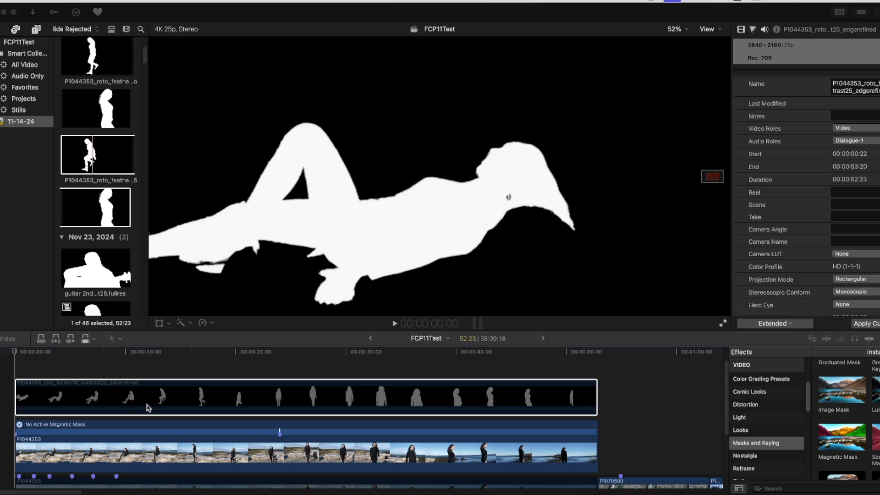
Switch to Final Cut Pro, select the edge-refined roto matte clip above the footage and inspect it.
click(158, 398)
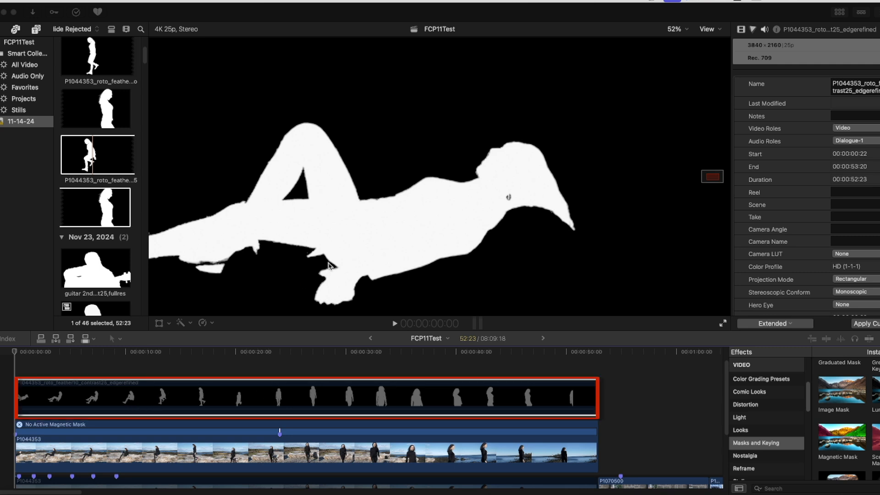
click(140, 390)
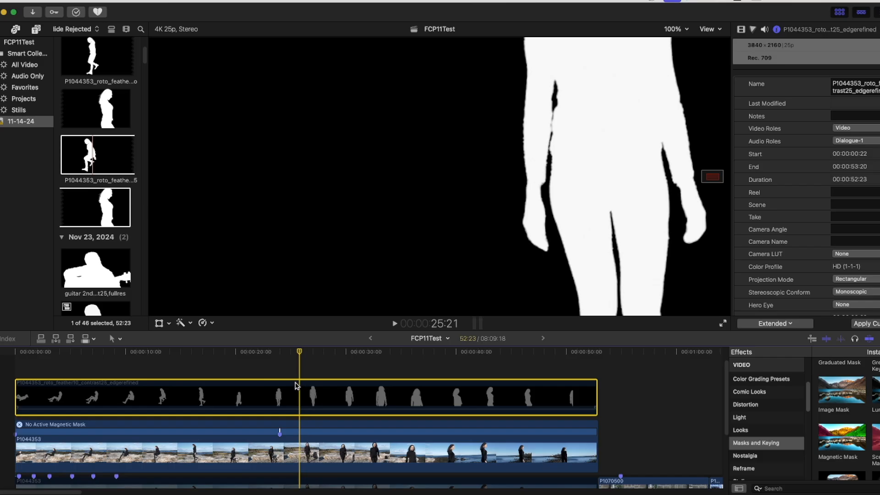
Enable the P1044353_roto_feather10_contrast25_edgerefined clip at 25:21 to compare its edges with the Final Cut Pro mask, and disable it again.
right_click(296, 385)
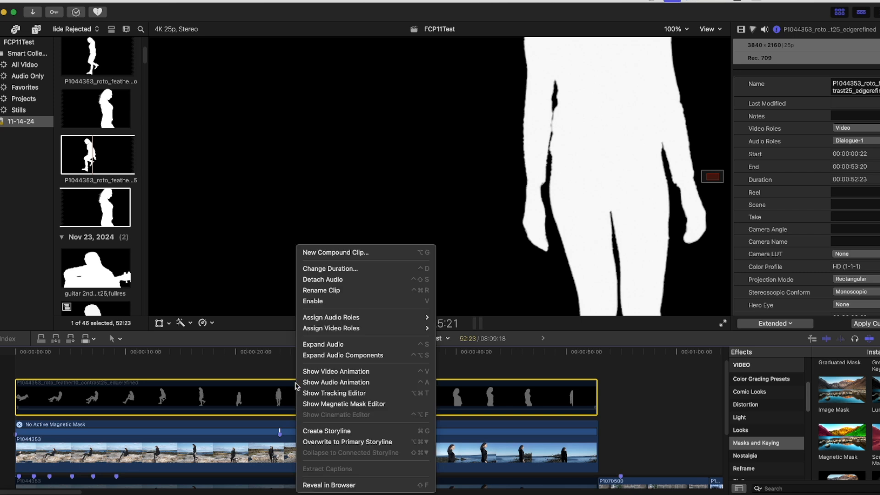
click(321, 305)
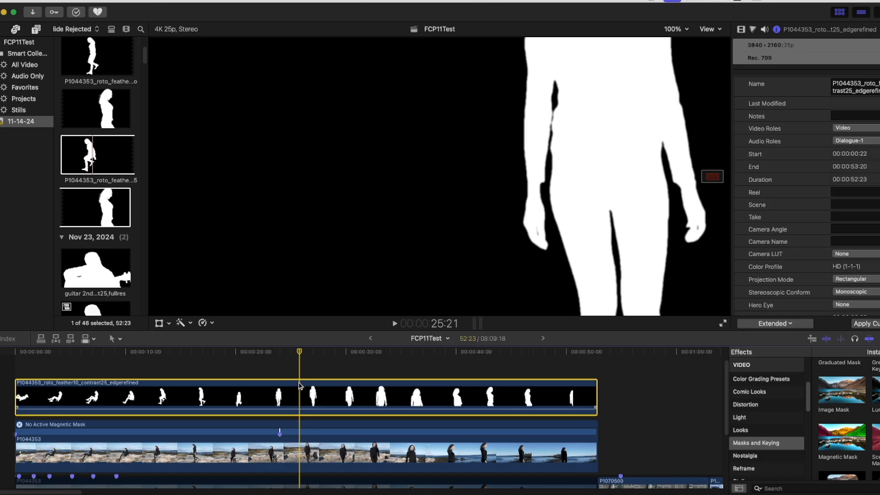
right_click(298, 385)
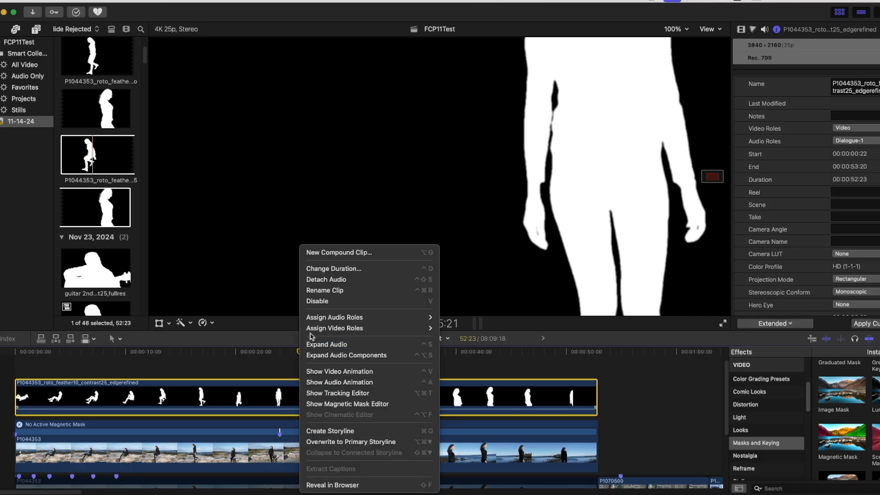
click(317, 301)
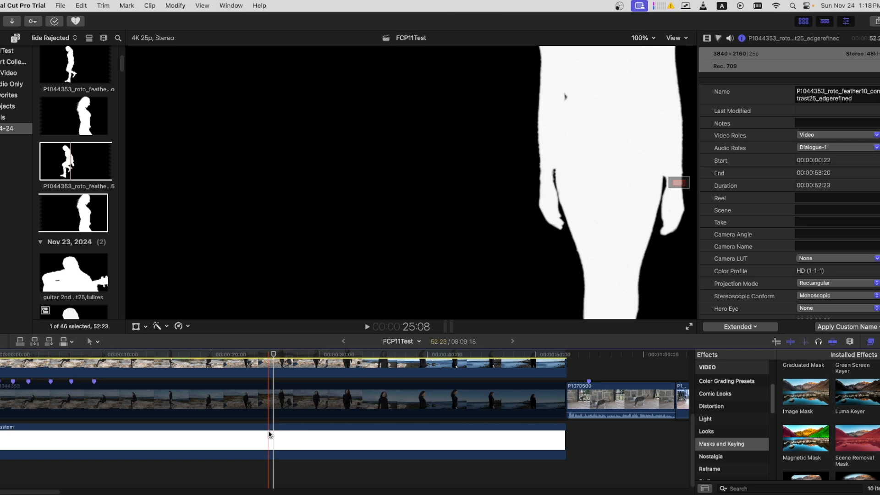
Toggle the edge-refined roto matte clip against the Final Cut Pro mask and scrub it back from 38:18 to inspect the hair edges.
key(super+z)
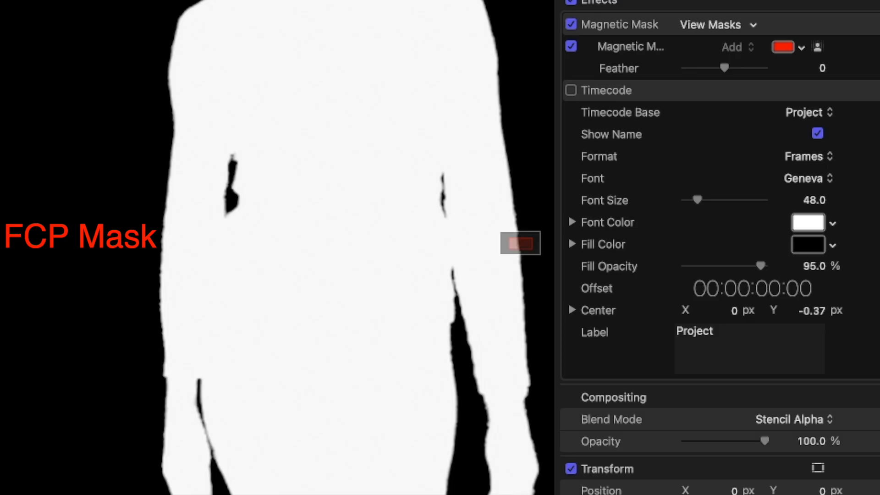
right_click(1, 371)
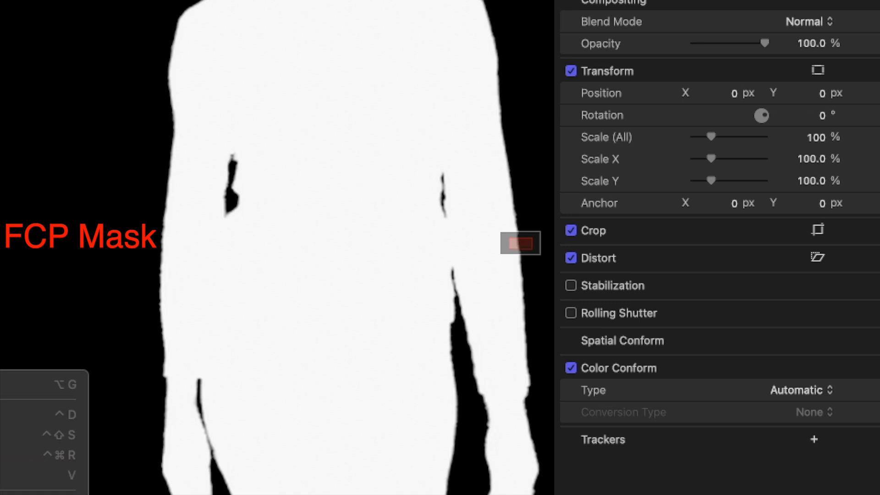
key(Return)
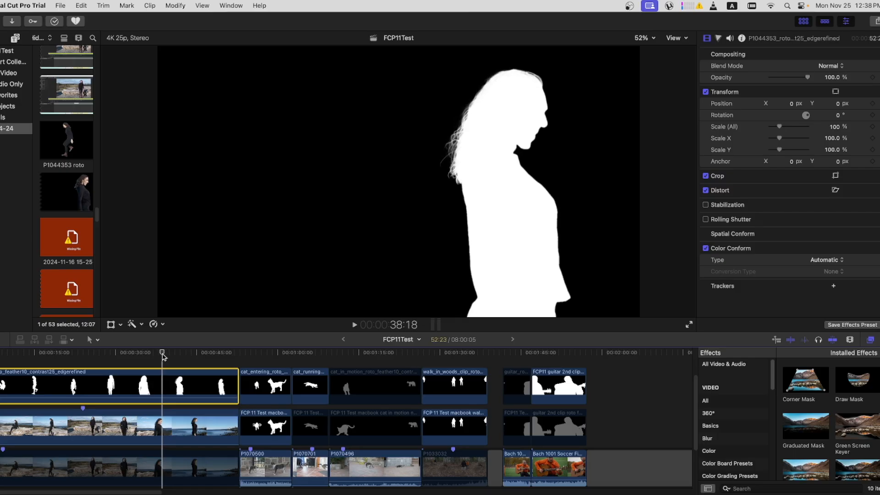
drag(161, 357, 147, 357)
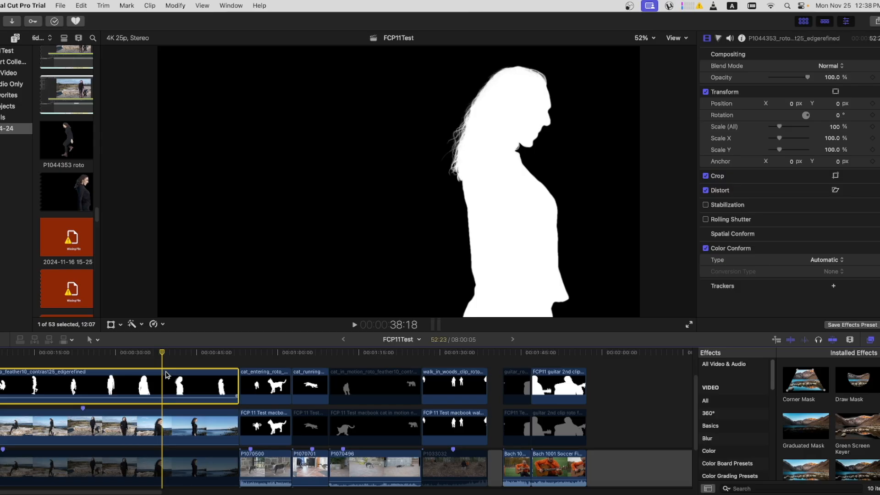
drag(163, 353, 139, 353)
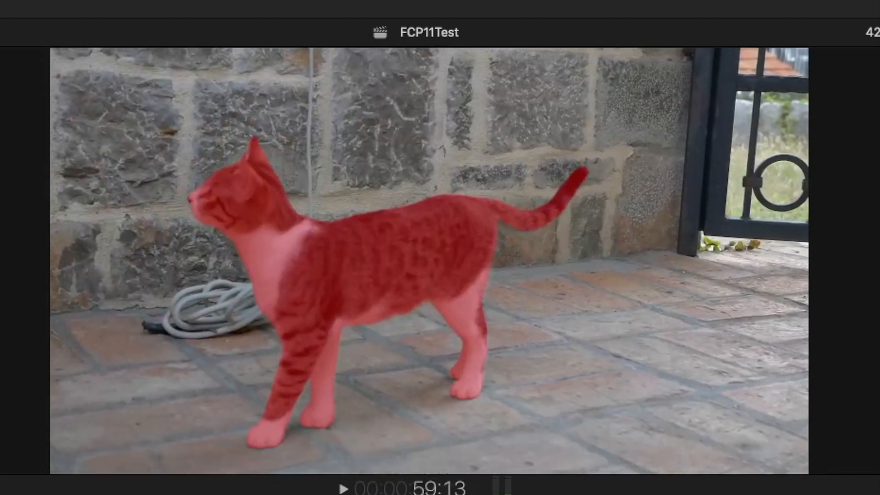
Enable the "FCP 11 Test macbook cat entering nofeather" mask clip and enlarge its view to 200%.
key(Left)
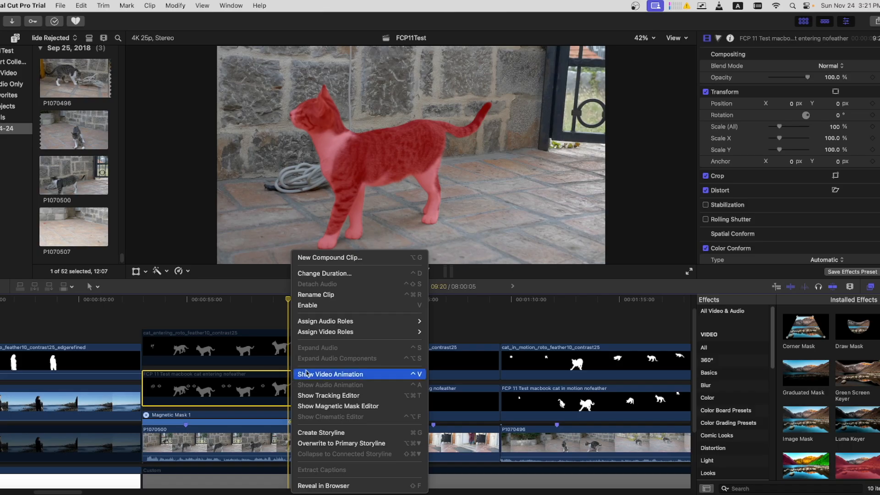
click(315, 305)
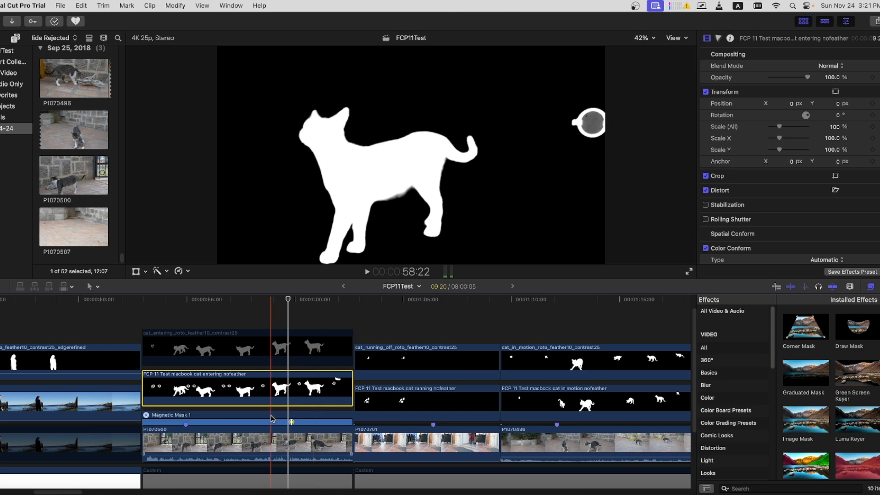
click(644, 46)
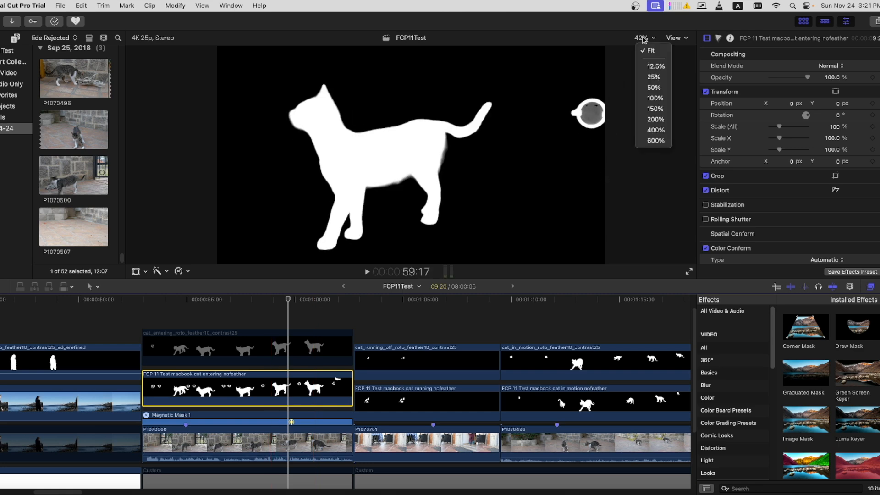
click(646, 120)
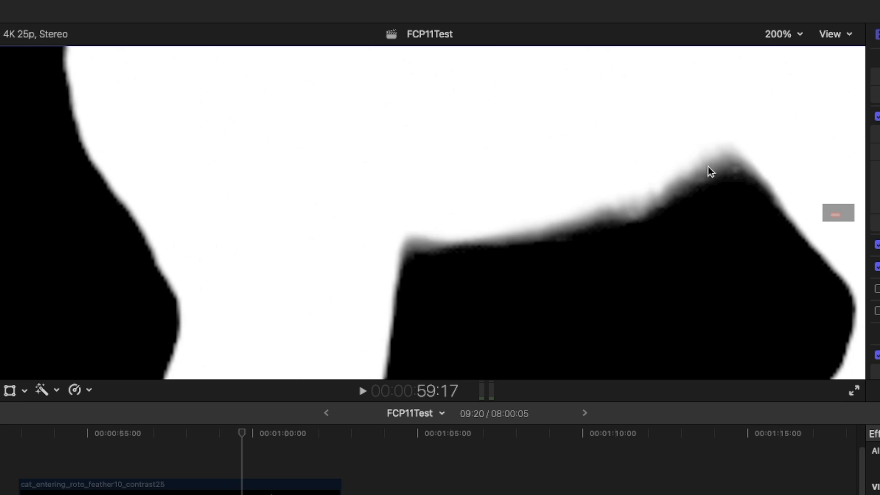
Examine the enlarged cat mask's edges around the body and legs frame by frame between 59:01 and 59:18.
mouse_move(834, 214)
mouse_down()
mouse_move(825, 221)
mouse_move(835, 200)
mouse_move(851, 207)
mouse_move(834, 215)
mouse_up()
drag(830, 213, 832, 212)
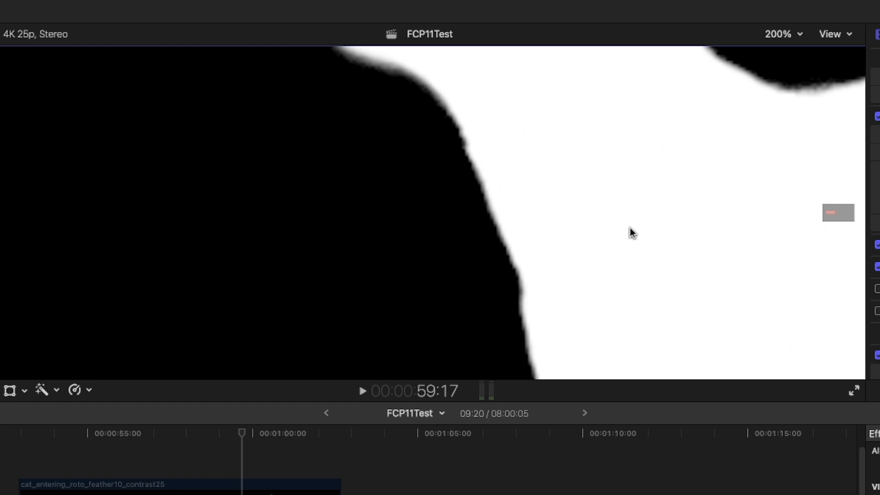
drag(837, 202, 832, 211)
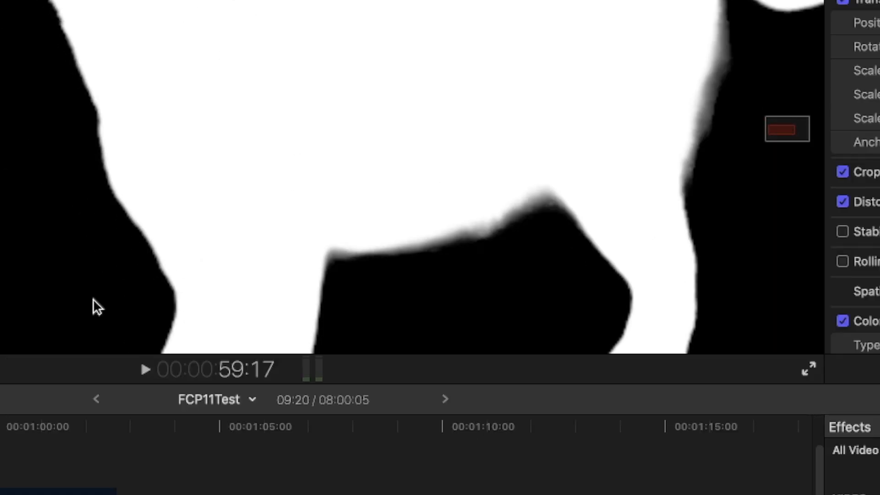
key(Left)
key(Left)
key(Left)
key(Left)
key(Left)
key(Left)
key(Left)
key(Left)
key(Left)
key(Left)
key(Left)
key(Left)
key(Left)
key(Left)
key(Left)
key(Left)
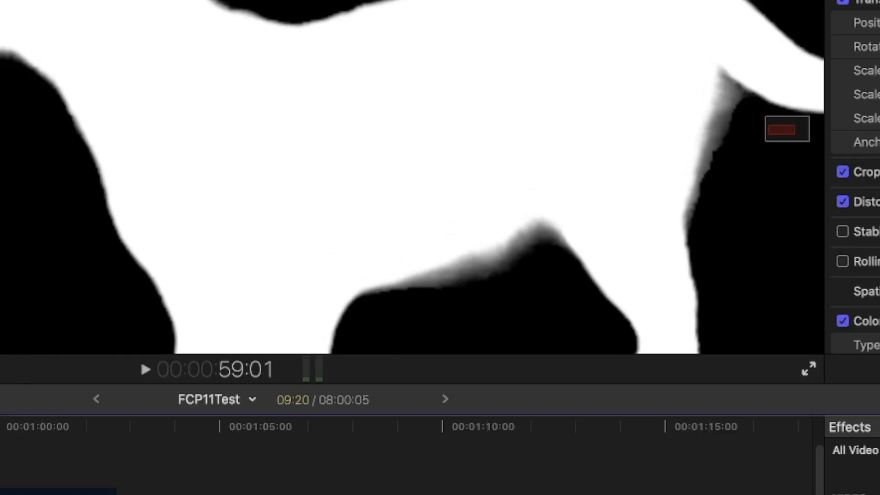
drag(0, 426, 0, 433)
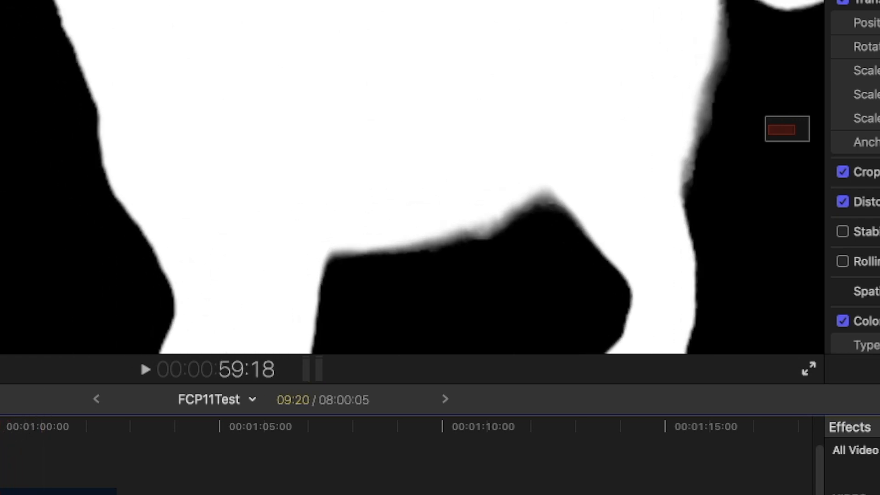
key(j)
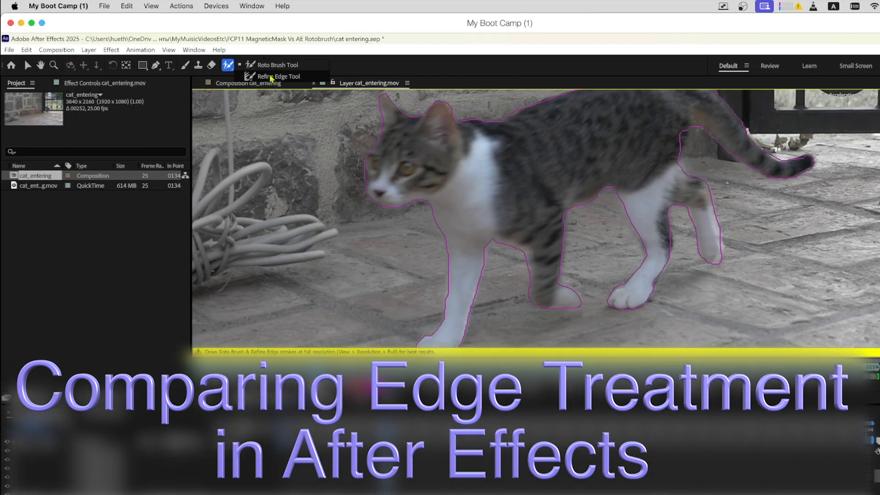
In After Effects, use the Refine Edge Tool to stroke the cat's muzzle and belly edges on the cat_entering.mov layer at frame 01388.
click(275, 77)
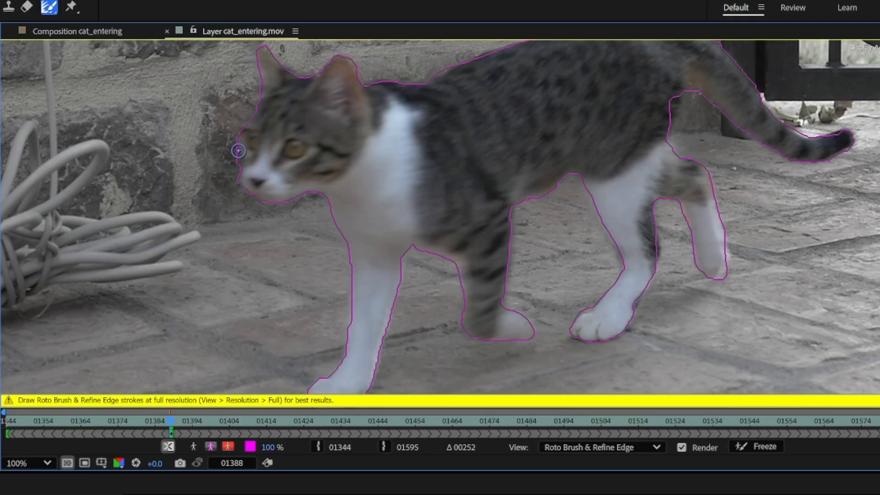
mouse_move(237, 147)
mouse_down()
mouse_move(236, 176)
mouse_move(250, 194)
mouse_move(285, 204)
mouse_up()
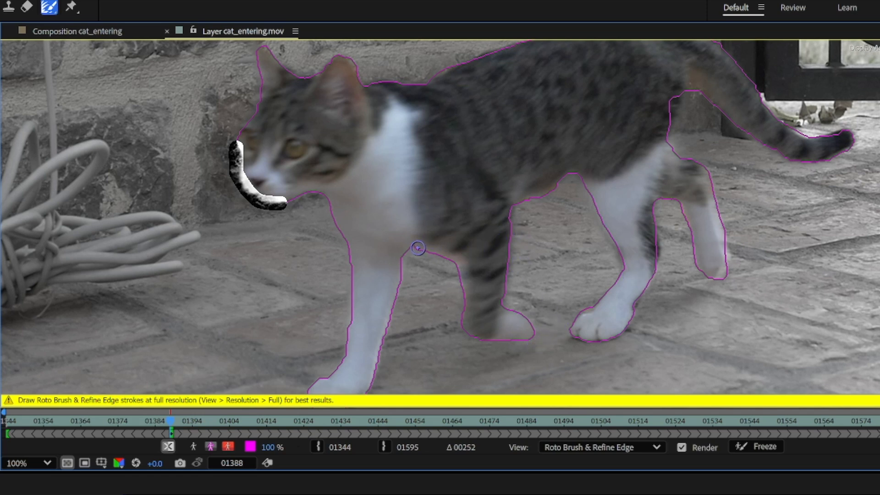
mouse_move(415, 247)
mouse_down()
mouse_move(454, 271)
mouse_move(474, 336)
mouse_move(517, 339)
mouse_move(537, 329)
mouse_move(509, 261)
mouse_move(570, 176)
mouse_up()
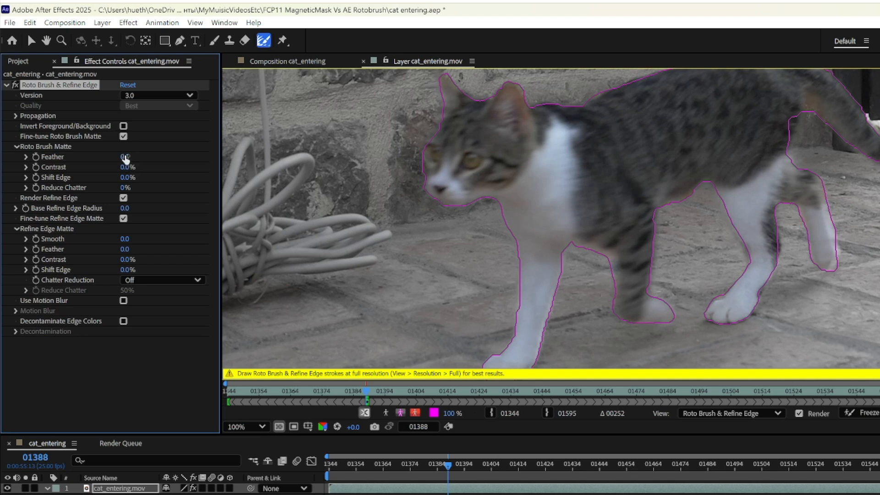
Set the Roto Brush Matte's Feather to 30 for the cat_entering.mov layer.
click(125, 158)
text(30)
key(Return)
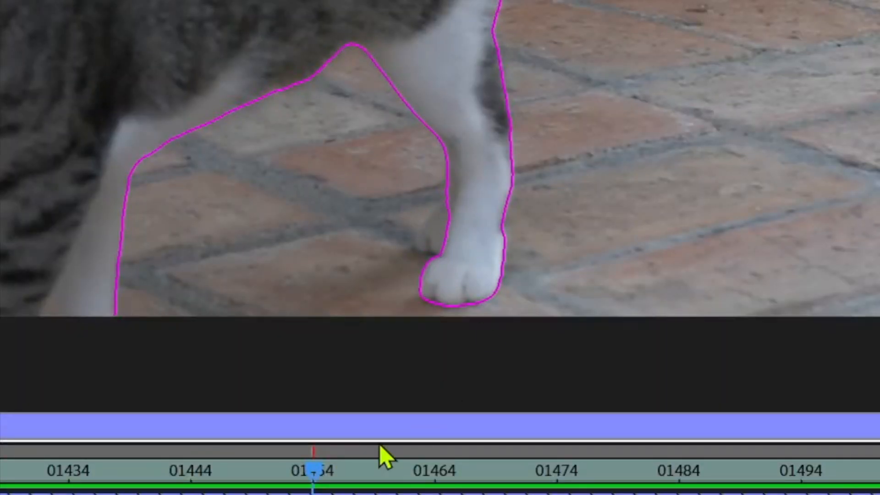
Scrub through the frozen Roto Brush outline of cat_entering.mov and toggle its alpha view at frame 01551.
drag(305, 488, 850, 456)
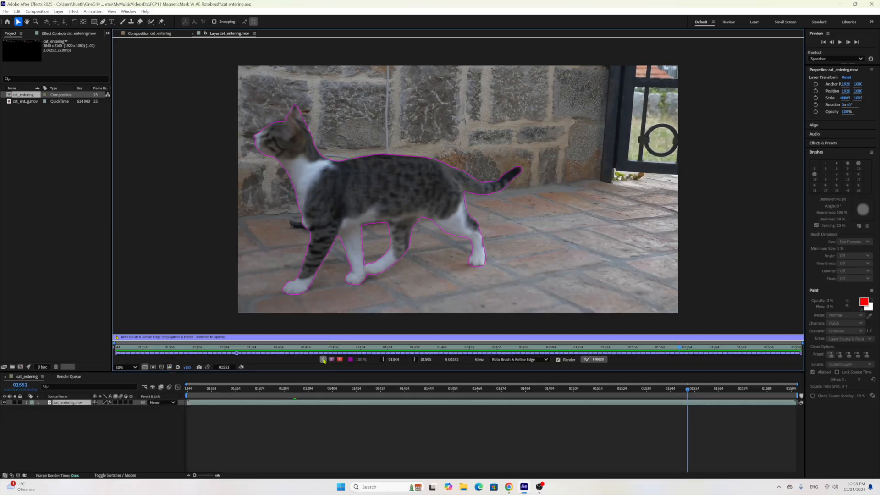
click(322, 359)
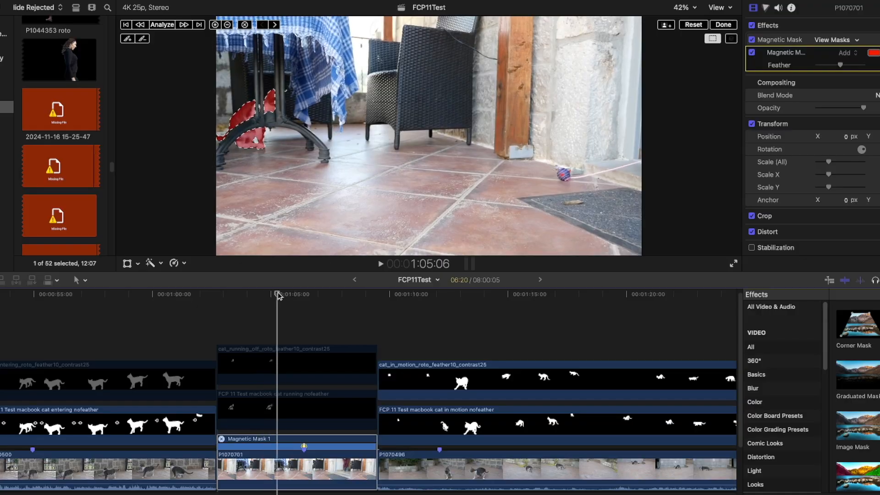
Switch to Final Cut Pro and scrub forward from 1:05:06 through the Magnetic Mask on clip P1070701.
drag(275, 294, 304, 297)
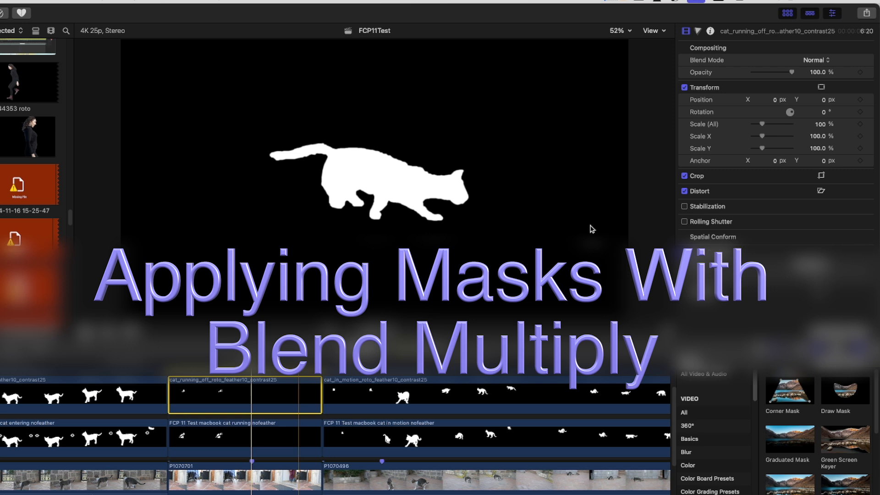
Set the cat_running_off_roto_feather10_contrast25 clip's blend mode to Multiply and select the P1070701 footage below it.
click(814, 66)
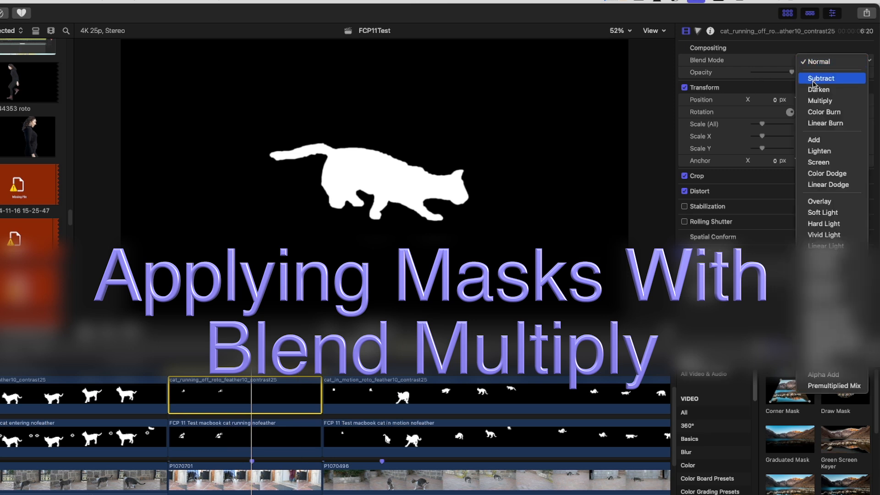
click(816, 102)
click(265, 472)
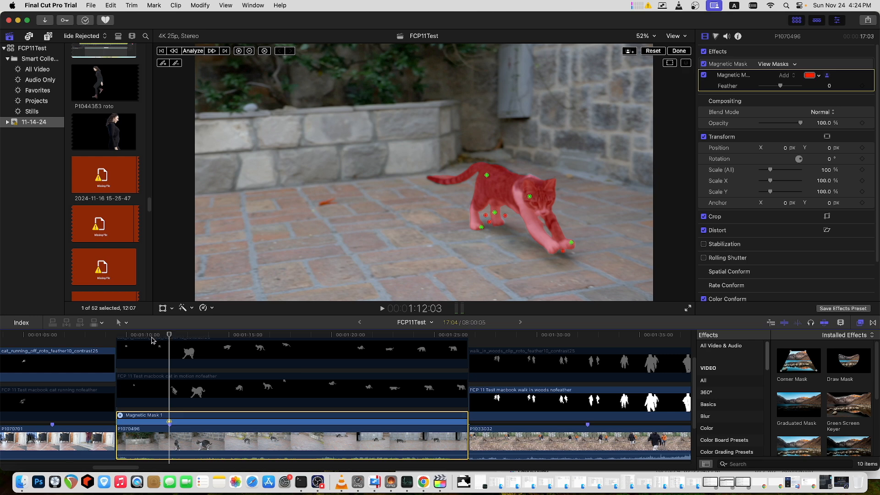
Review the start of the P1070496 Magnetic Mask, and scrub the matching After Effects Roto Brush outline to about frame 02044.
click(127, 339)
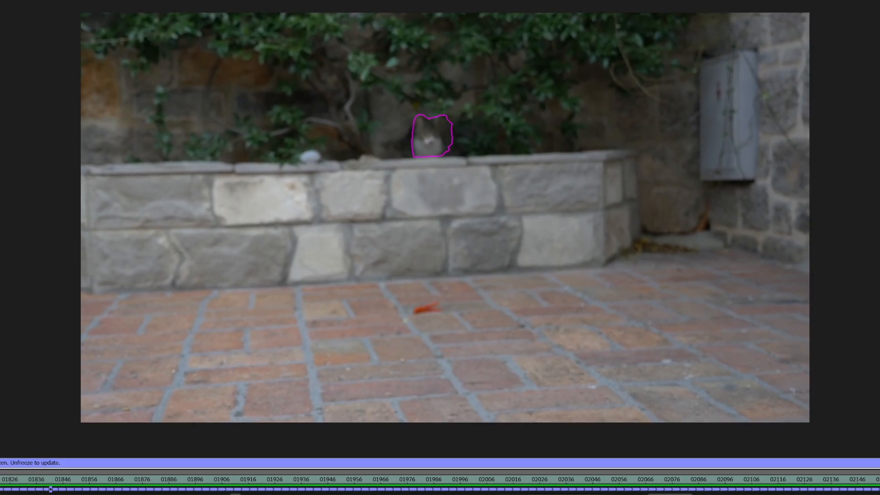
drag(20, 482, 27, 484)
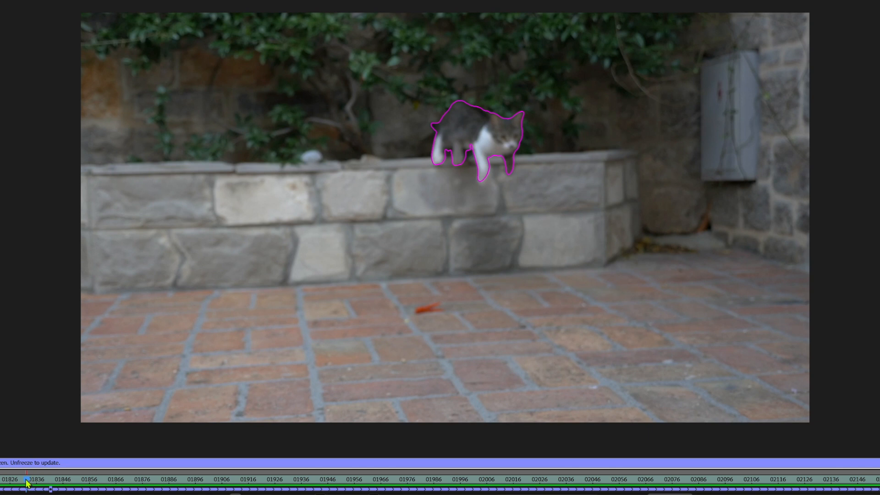
drag(28, 483, 592, 492)
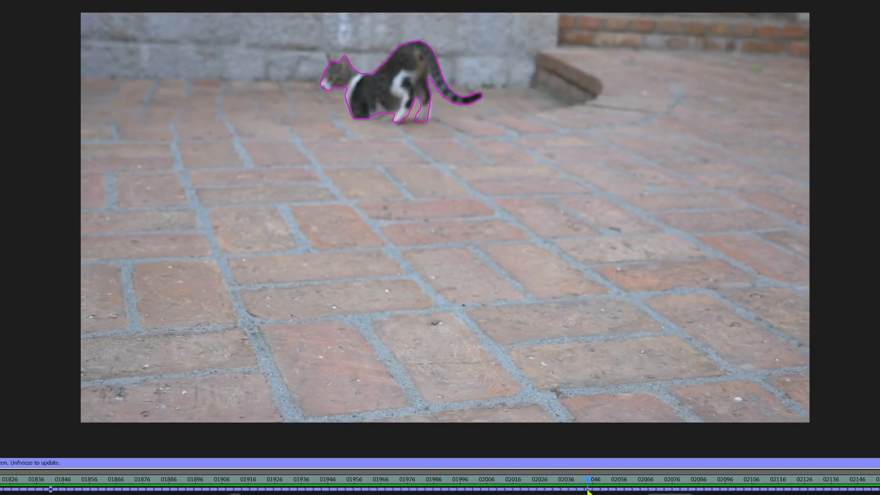